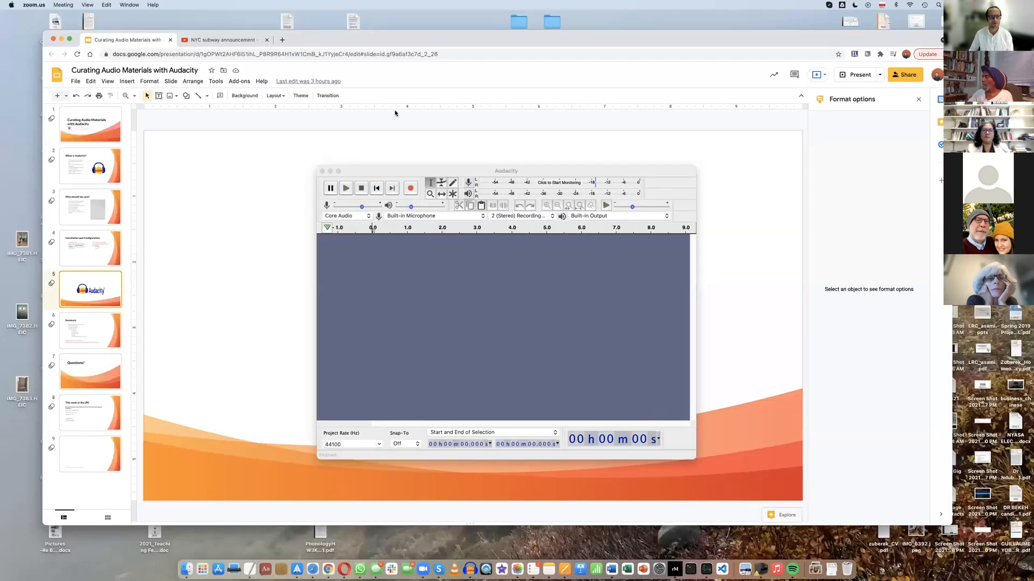
# Move the browser and Audacity windows to uncover the desktop, and import MTA.m4a from there into the empty project
pyautogui.moveTo(557, 173); pyautogui.dragTo(666, 155)
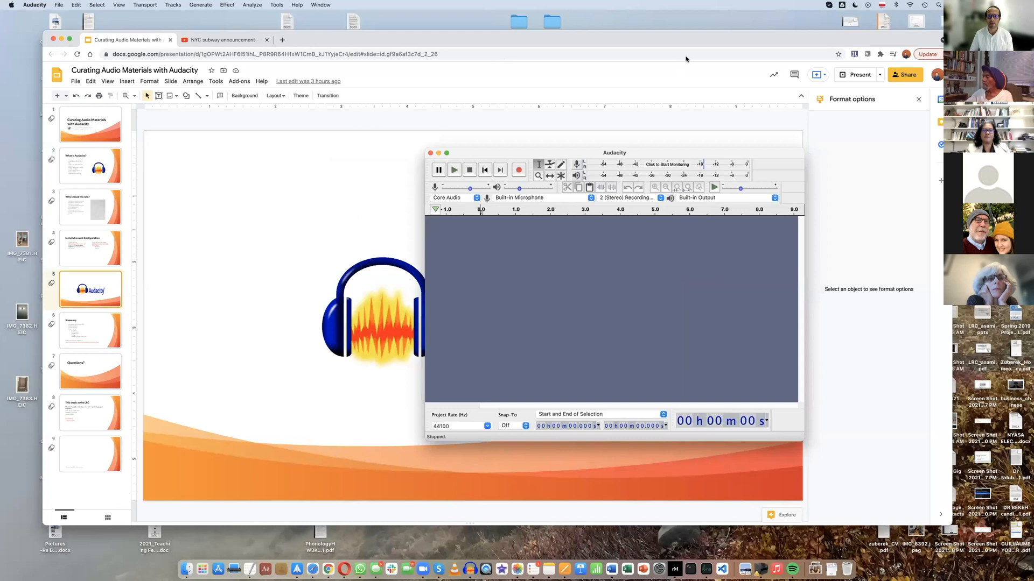
pyautogui.click(693, 47)
pyautogui.moveTo(693, 47); pyautogui.dragTo(120, 54)
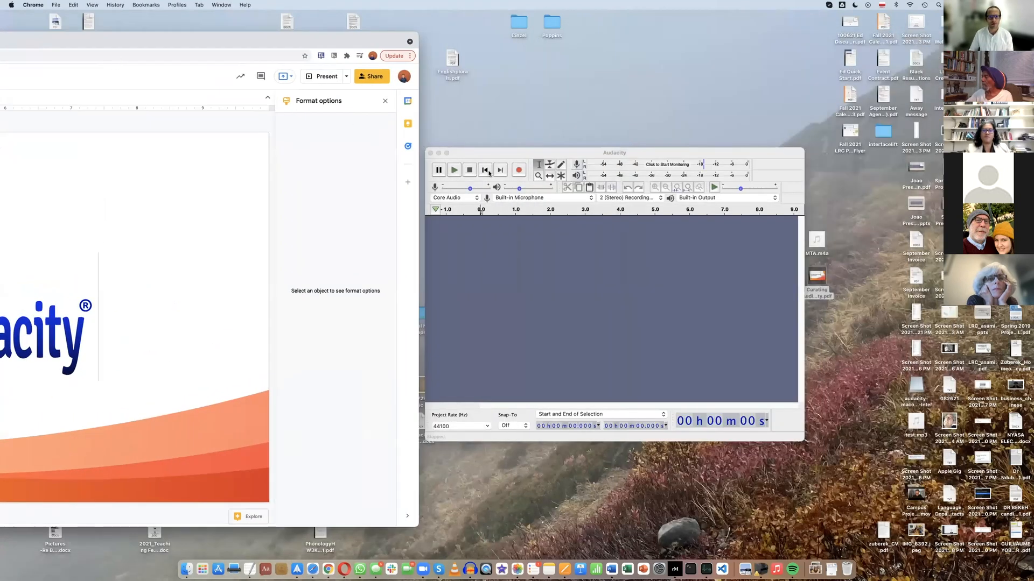
pyautogui.moveTo(512, 153); pyautogui.dragTo(487, 97)
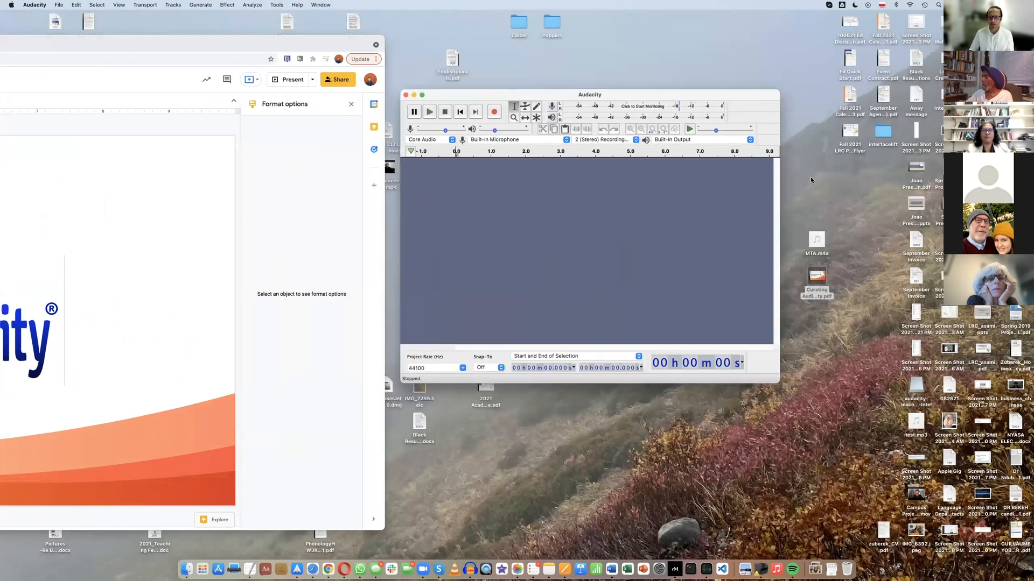
pyautogui.moveTo(820, 242); pyautogui.dragTo(586, 232)
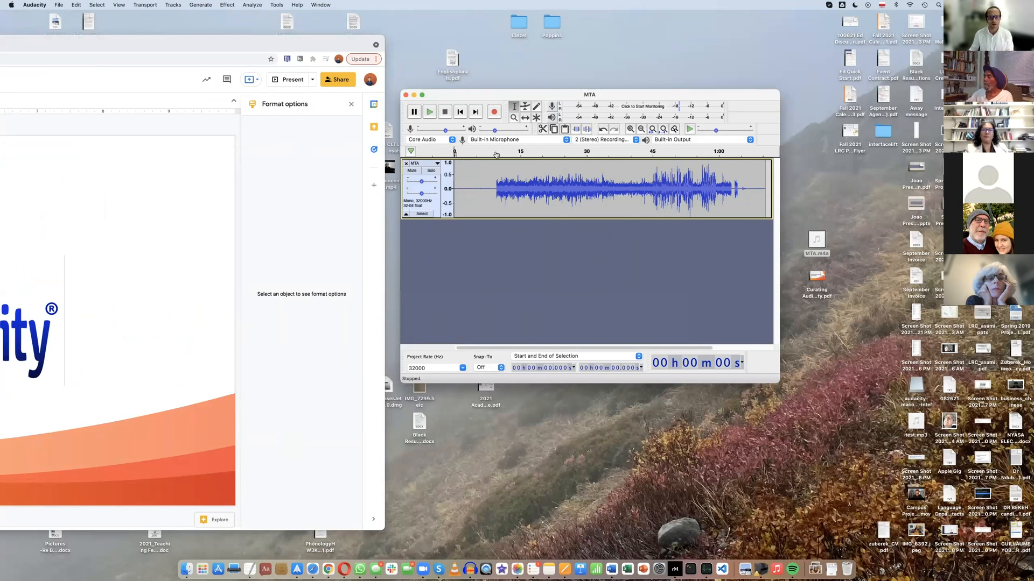
# Play the MTA recording from its start, skip ahead to about 12 seconds, and stop playback
pyautogui.click(429, 113)
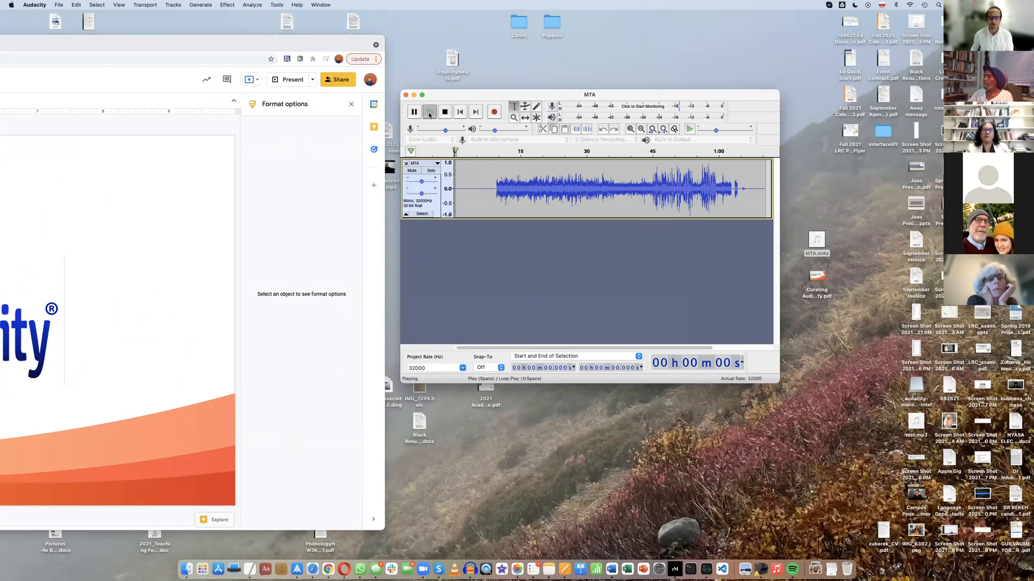
pyautogui.click(506, 163)
pyautogui.click(503, 154)
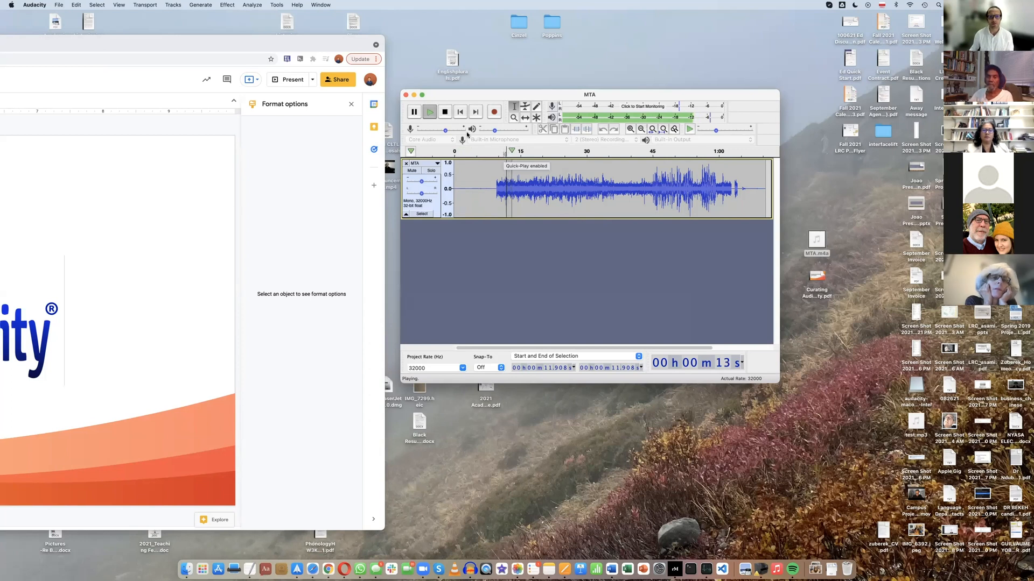
pyautogui.click(445, 114)
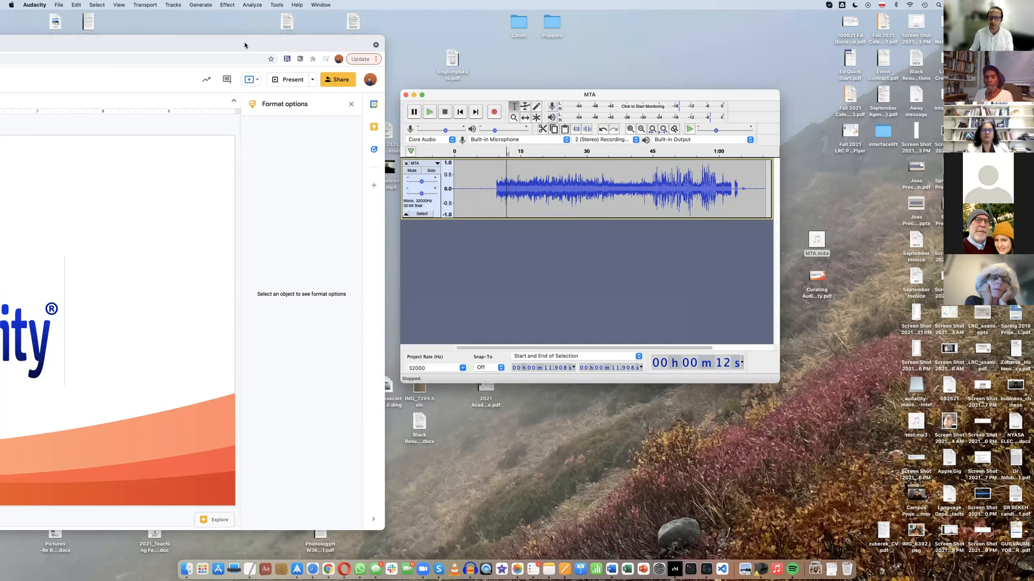
# Switch to the browser and play a few seconds of the NYC subway announcement video on YouTube, checking its web address
pyautogui.moveTo(244, 45); pyautogui.dragTo(358, 45)
pyautogui.doubleClick(419, 49)
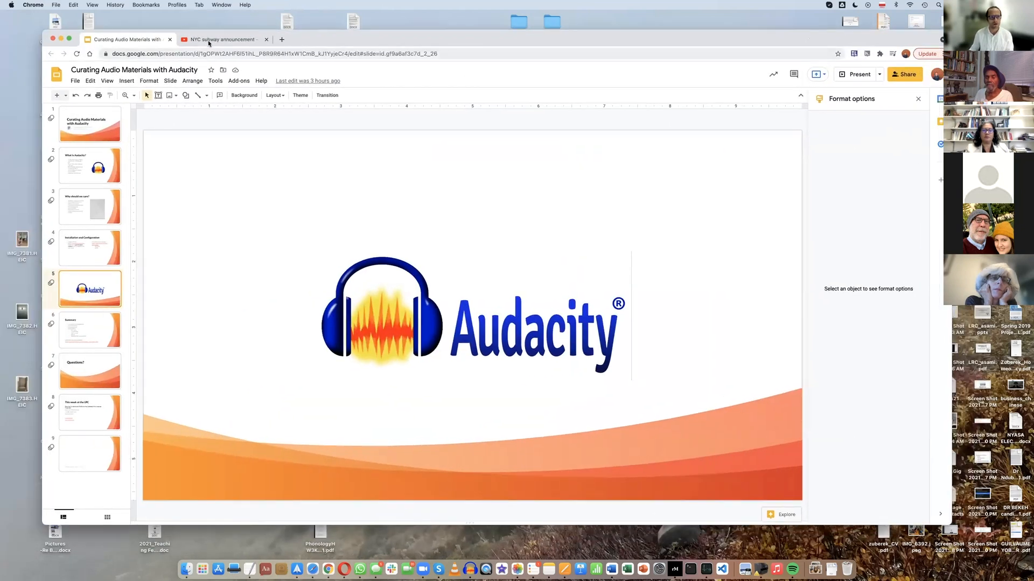
pyautogui.click(208, 41)
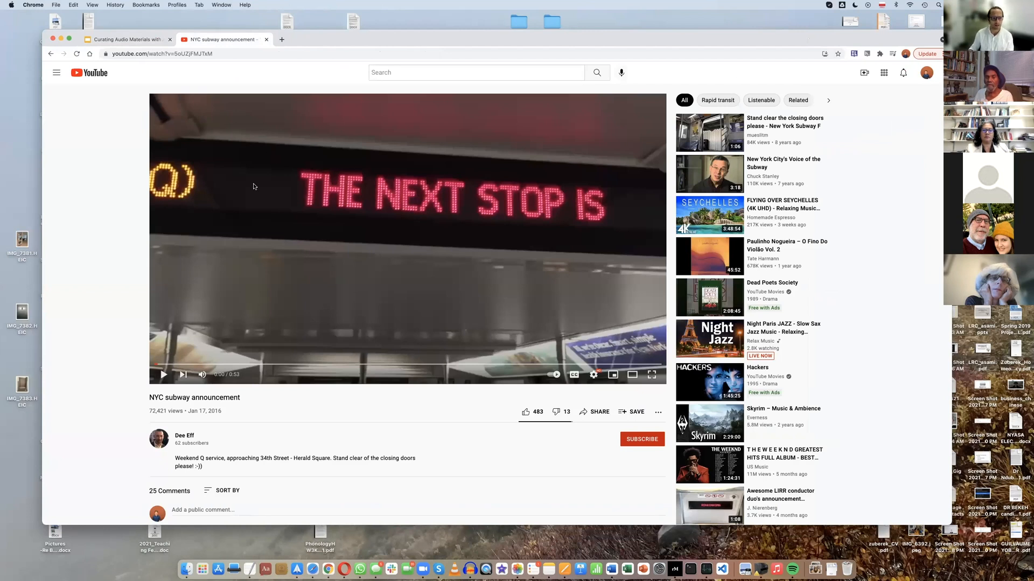
pyautogui.click(161, 380)
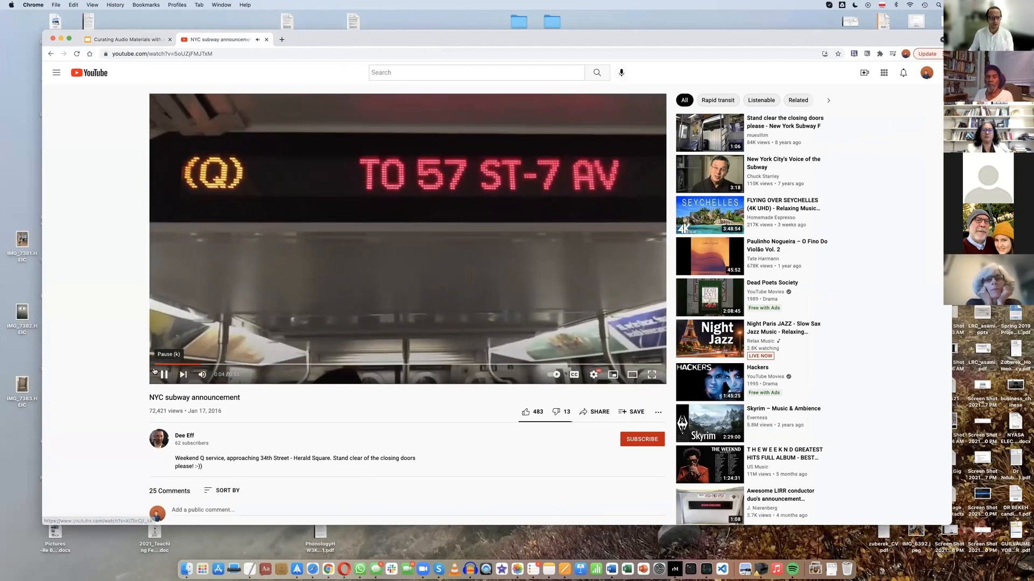
pyautogui.click(170, 381)
pyautogui.click(151, 54)
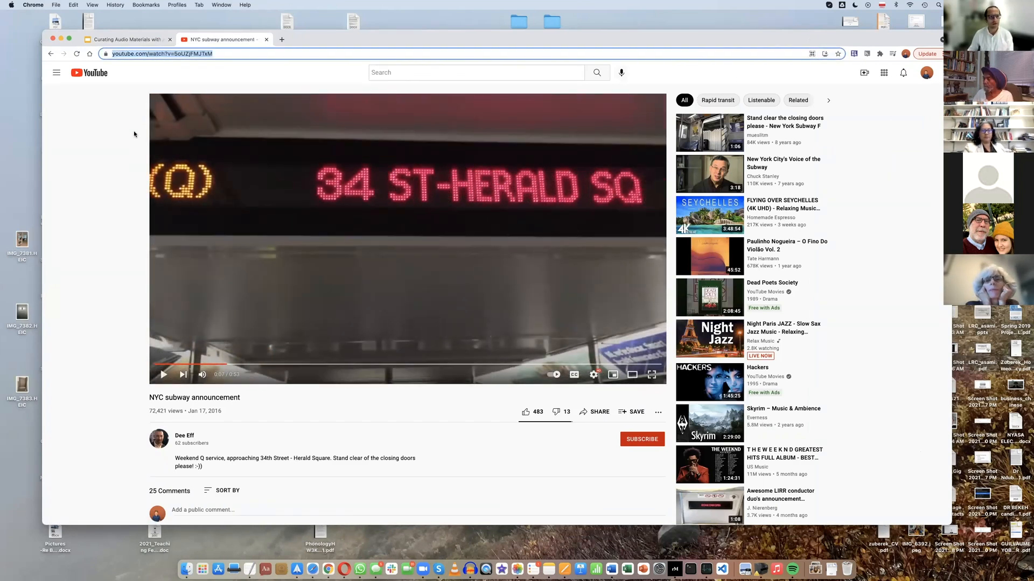
pyautogui.click(96, 174)
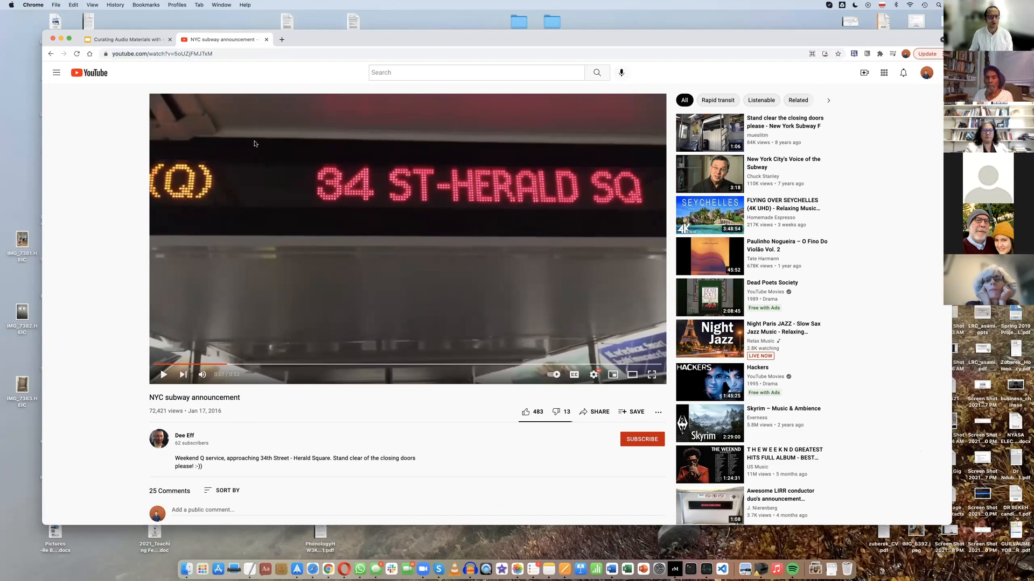
# Lower the browser window on the desktop and place the Audacity window in front of it
pyautogui.moveTo(585, 41); pyautogui.dragTo(585, 43)
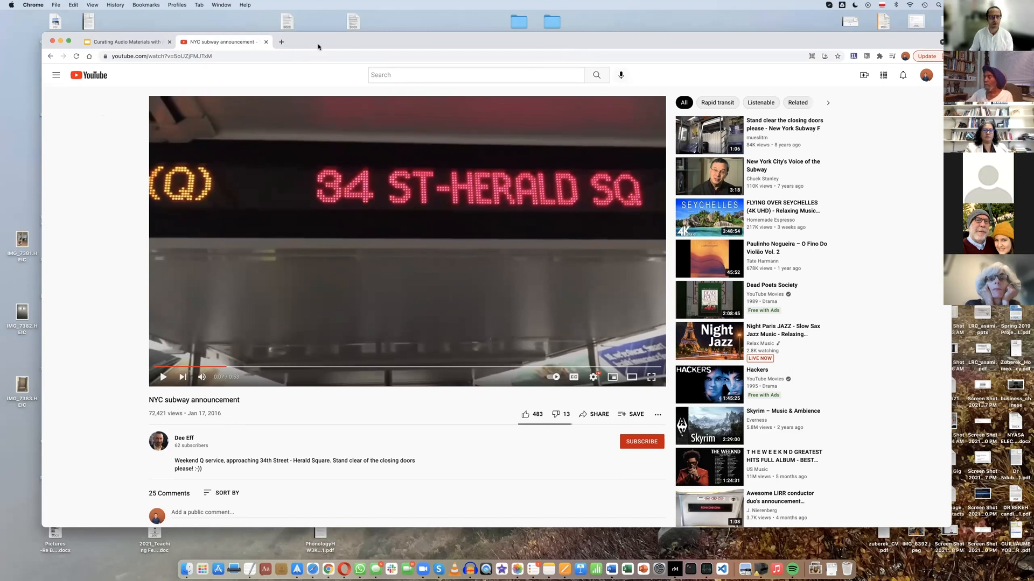
pyautogui.moveTo(319, 47); pyautogui.dragTo(283, 75)
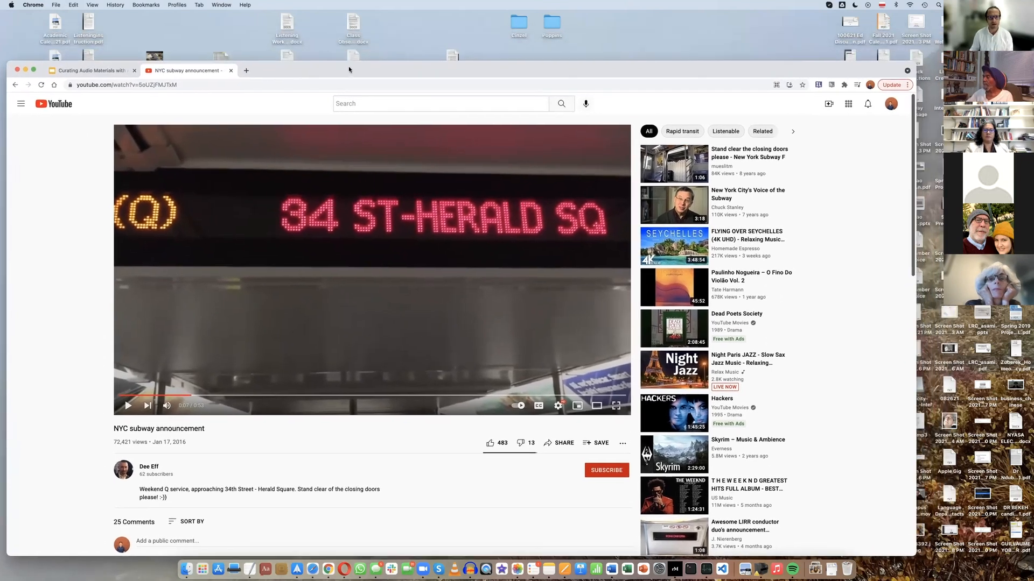
pyautogui.moveTo(349, 69); pyautogui.dragTo(353, 222)
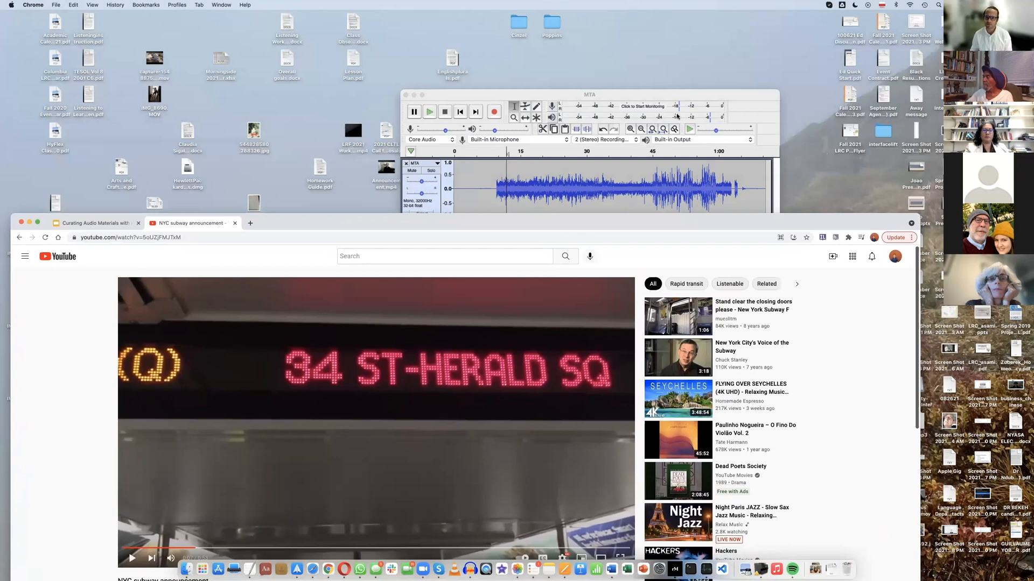
pyautogui.doubleClick(706, 96)
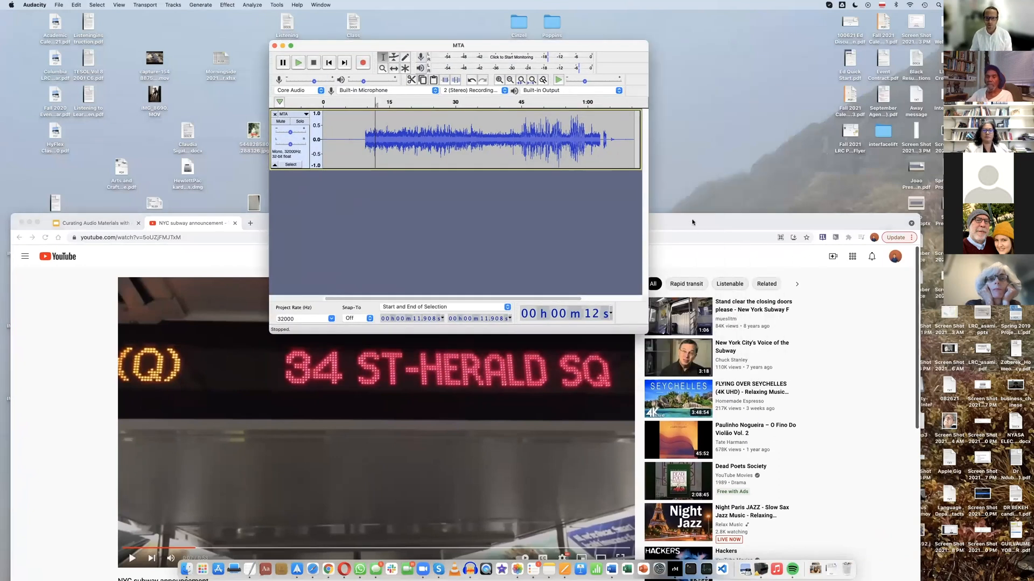
pyautogui.click(692, 222)
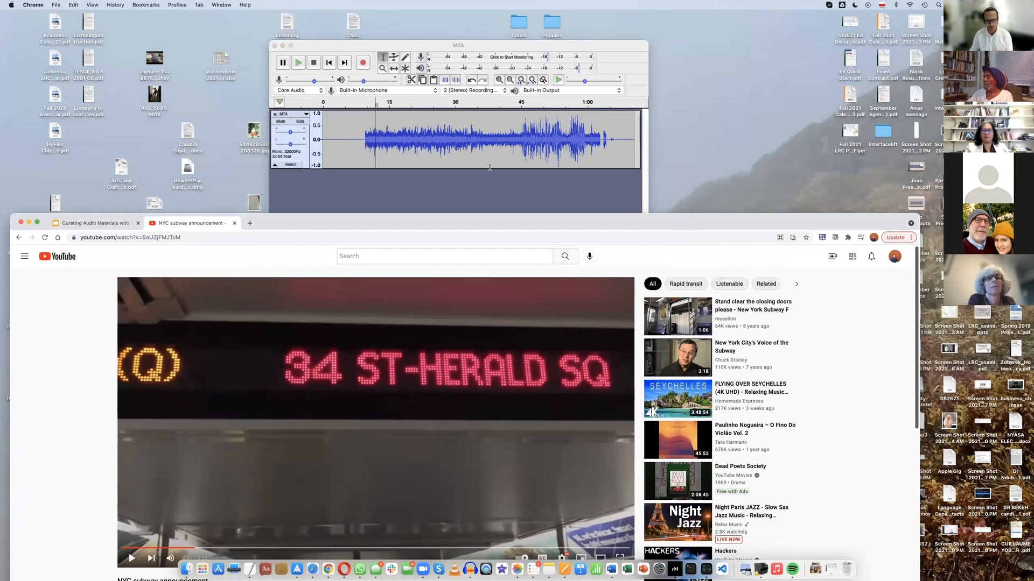
pyautogui.moveTo(502, 216); pyautogui.dragTo(516, 198)
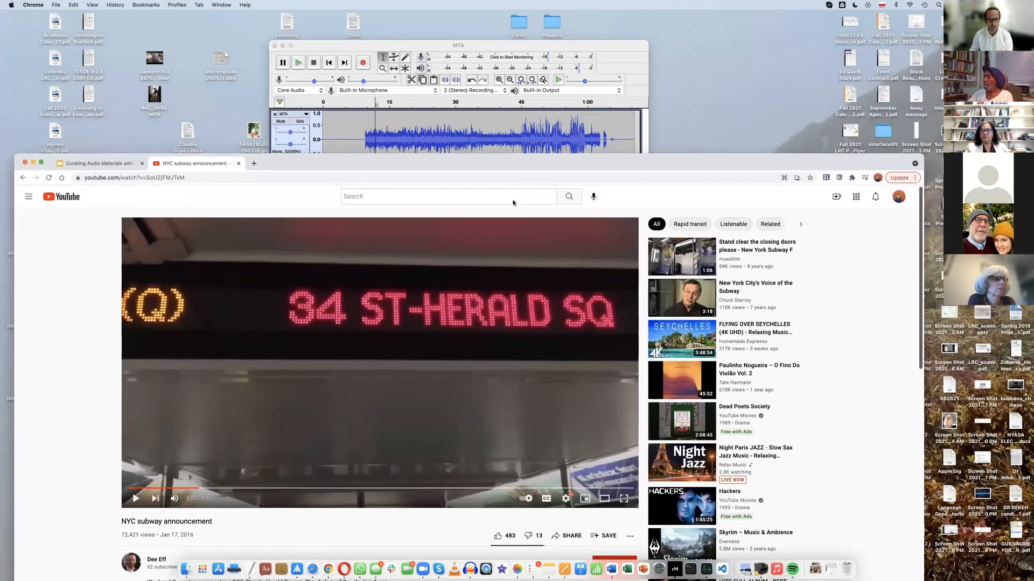
pyautogui.click(505, 180)
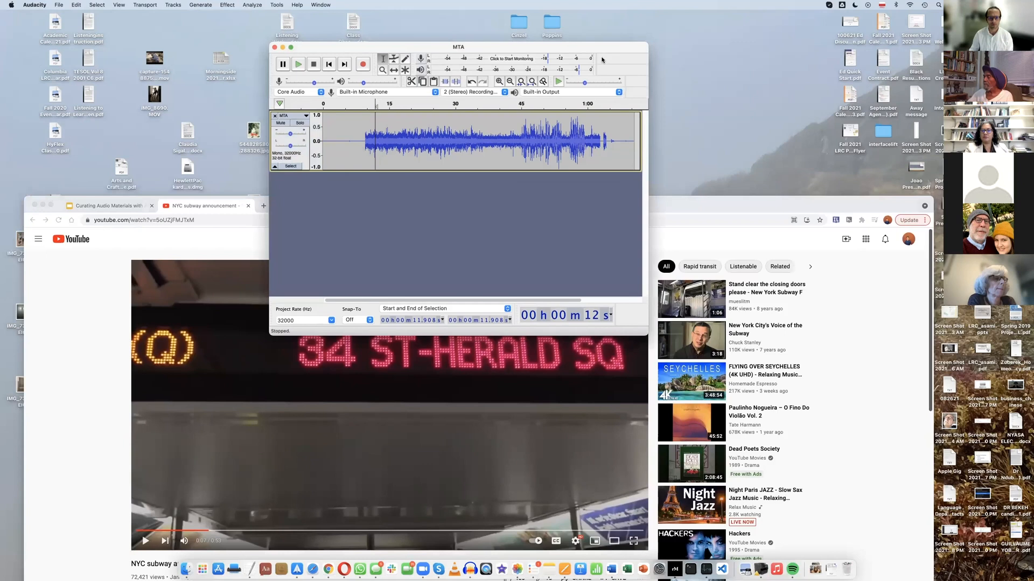
pyautogui.moveTo(598, 47); pyautogui.dragTo(604, 66)
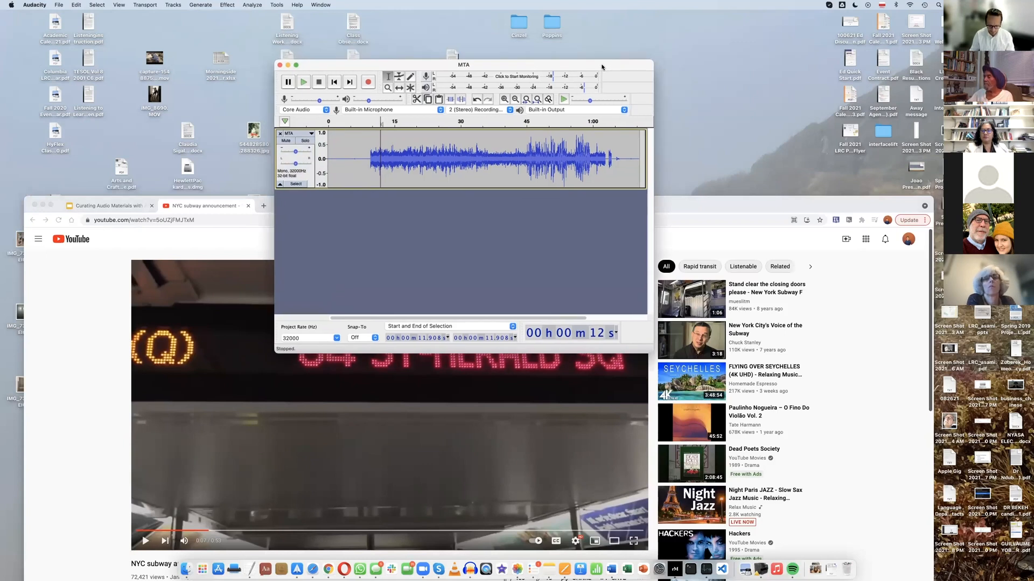
# Enlarge the Audacity window and zoom in on the opening of the MTA waveform until single seconds are marked
pyautogui.moveTo(653, 353); pyautogui.dragTo(807, 458)
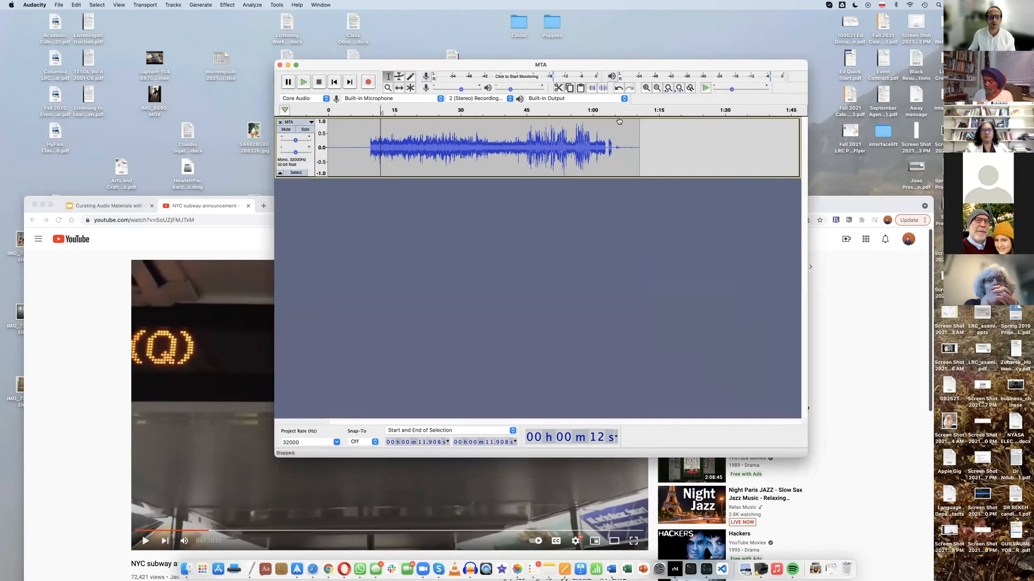
pyautogui.click(645, 88)
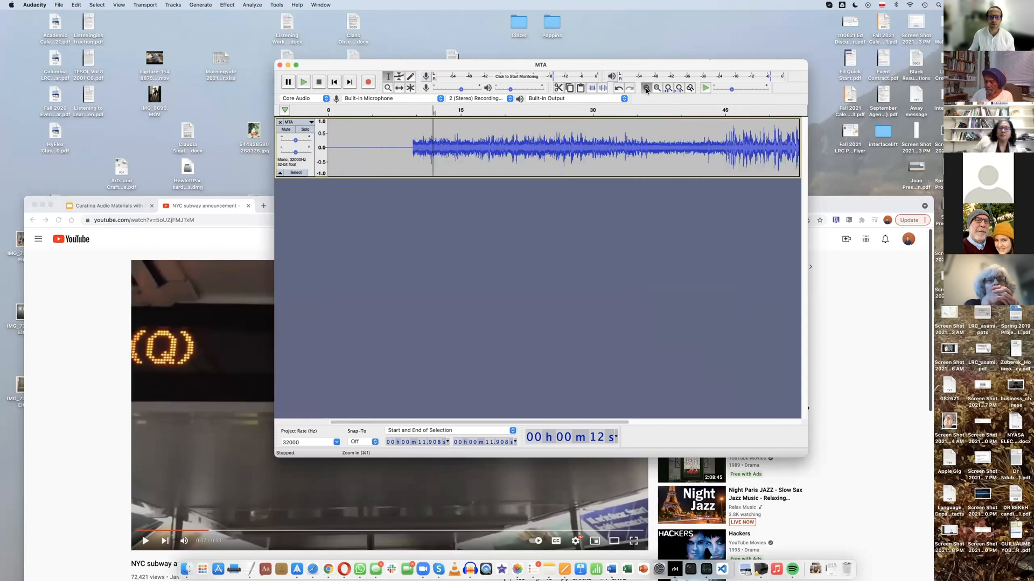
pyautogui.click(645, 88)
pyautogui.click(646, 89)
pyautogui.moveTo(590, 66); pyautogui.dragTo(537, 64)
pyautogui.moveTo(754, 160); pyautogui.dragTo(851, 161)
pyautogui.moveTo(729, 65); pyautogui.dragTo(659, 69)
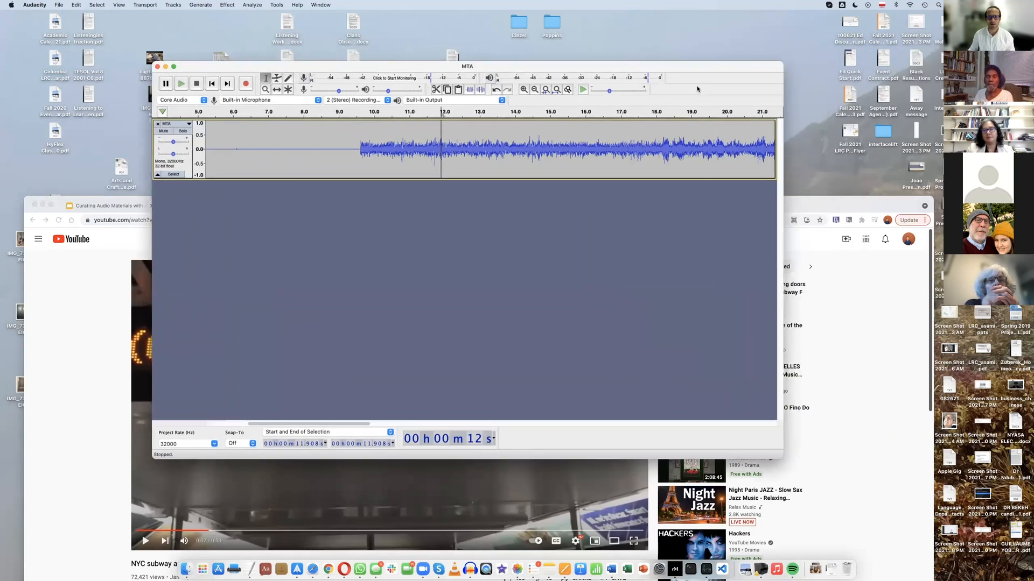
pyautogui.moveTo(782, 145); pyautogui.dragTo(853, 145)
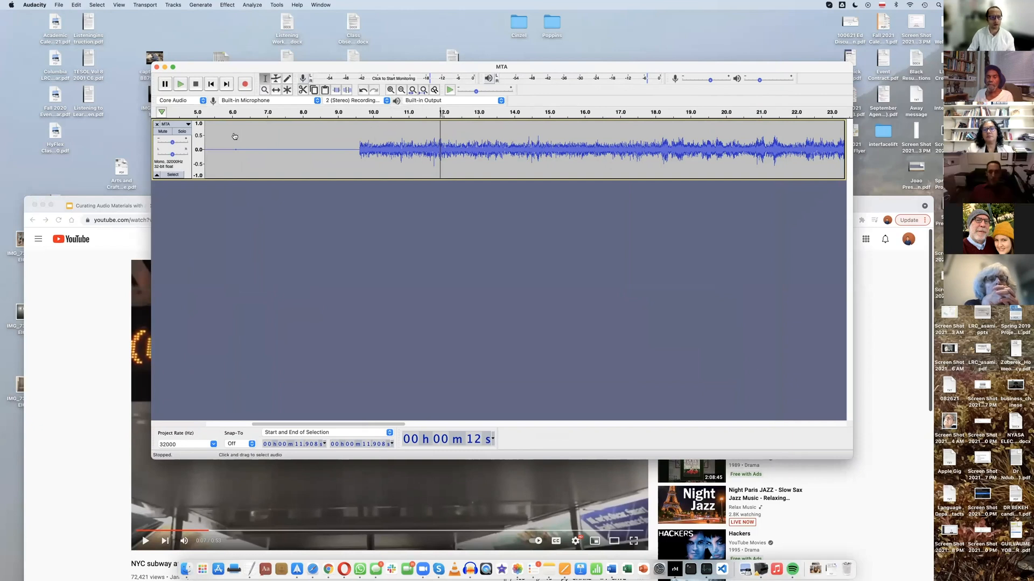
# Listen to the silent opening of the MTA track from about 5 seconds, stopping before the sound begins
pyautogui.click(204, 115)
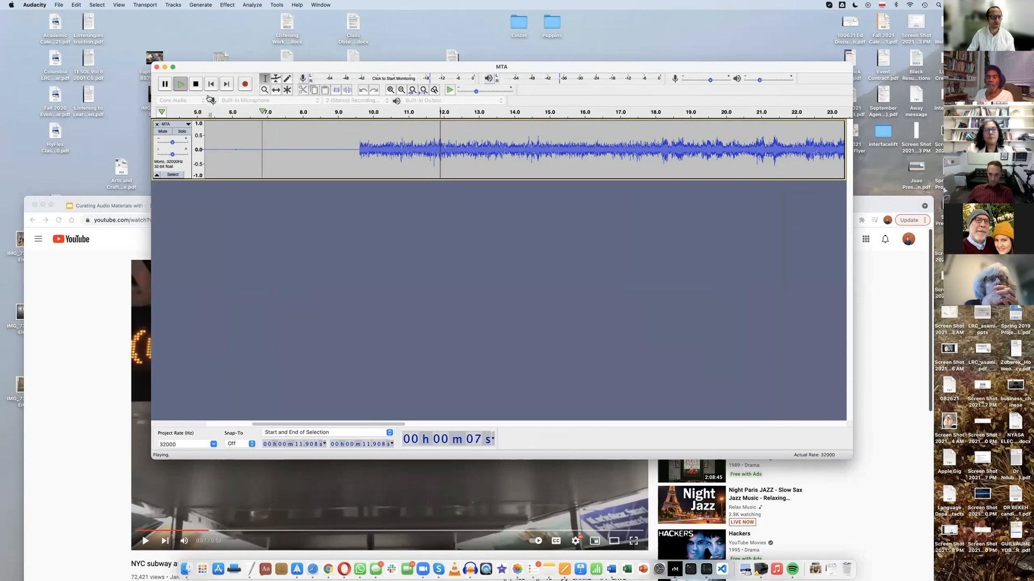
pyautogui.click(195, 85)
pyautogui.click(206, 140)
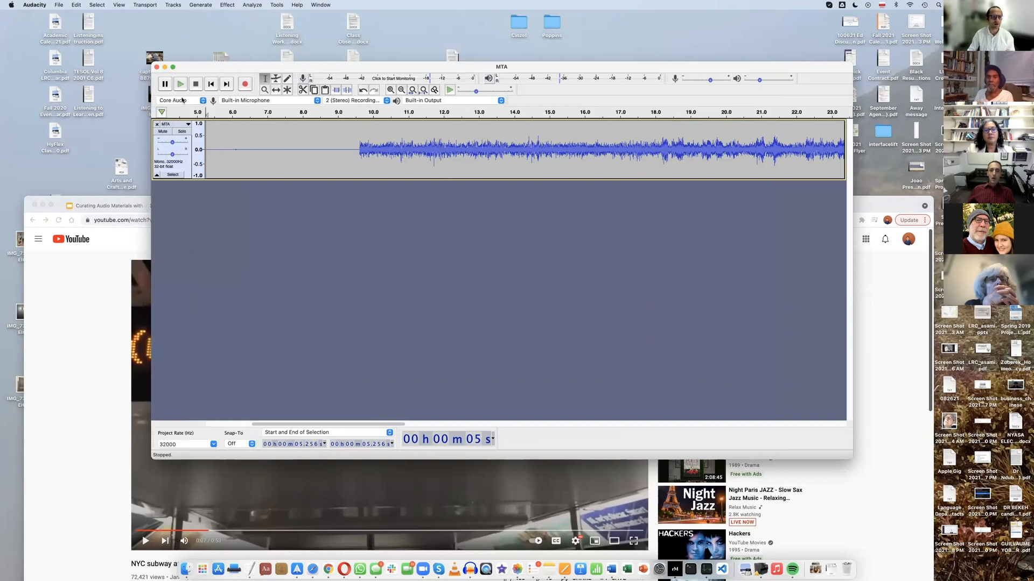
pyautogui.click(181, 85)
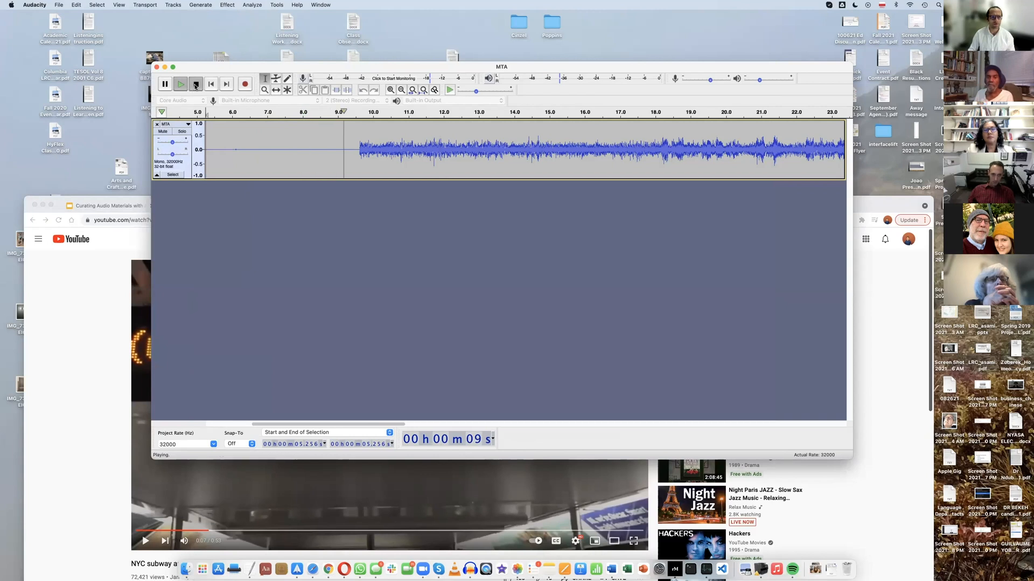
pyautogui.click(195, 85)
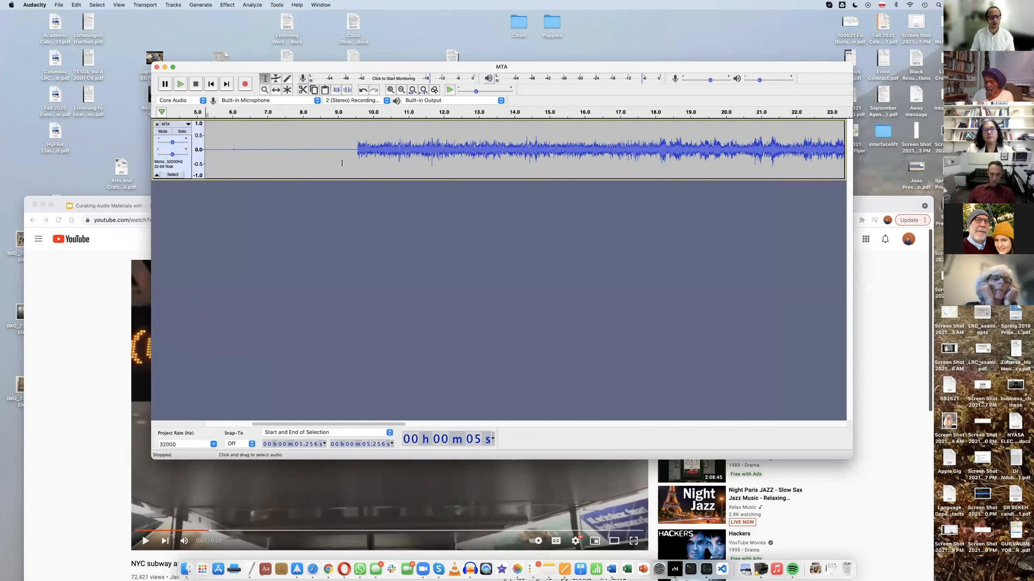
# Select the opening silence from 0 to about 9.6 seconds with the Selection Tool and delete it
pyautogui.hscroll(1, 338, 163)
pyautogui.hscroll(-5, 310, 157)
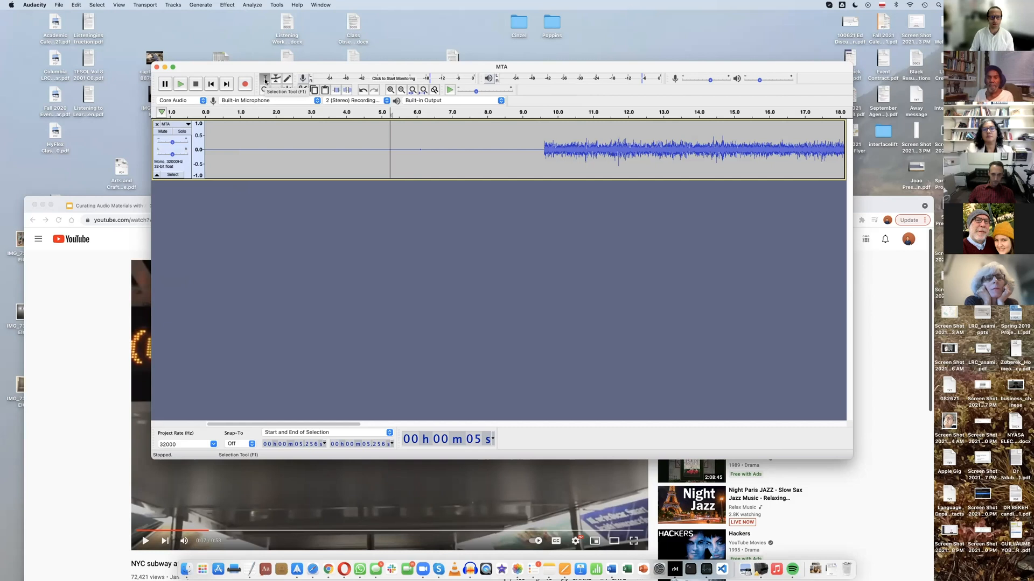
pyautogui.click(264, 81)
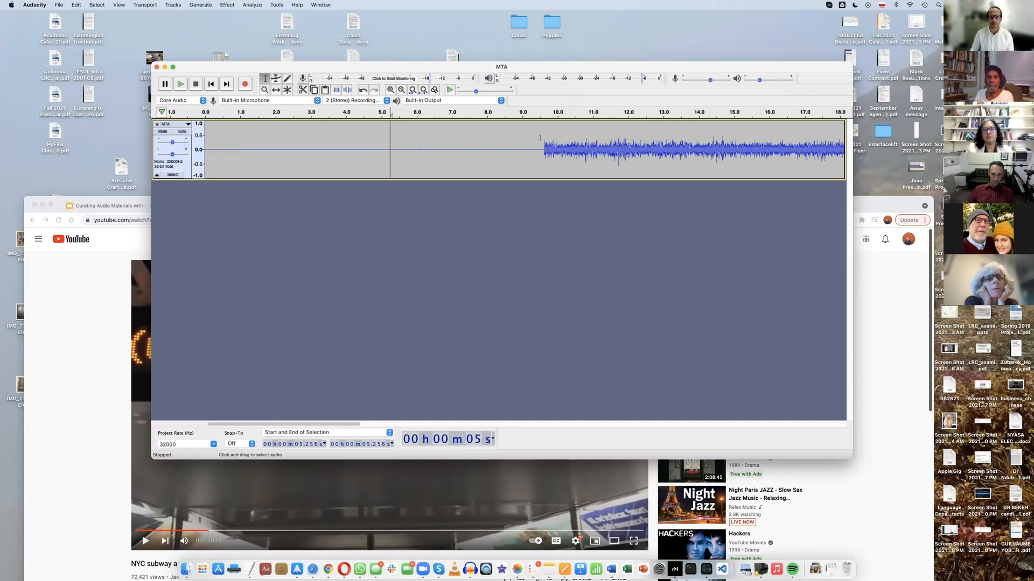
pyautogui.moveTo(543, 135); pyautogui.dragTo(194, 145)
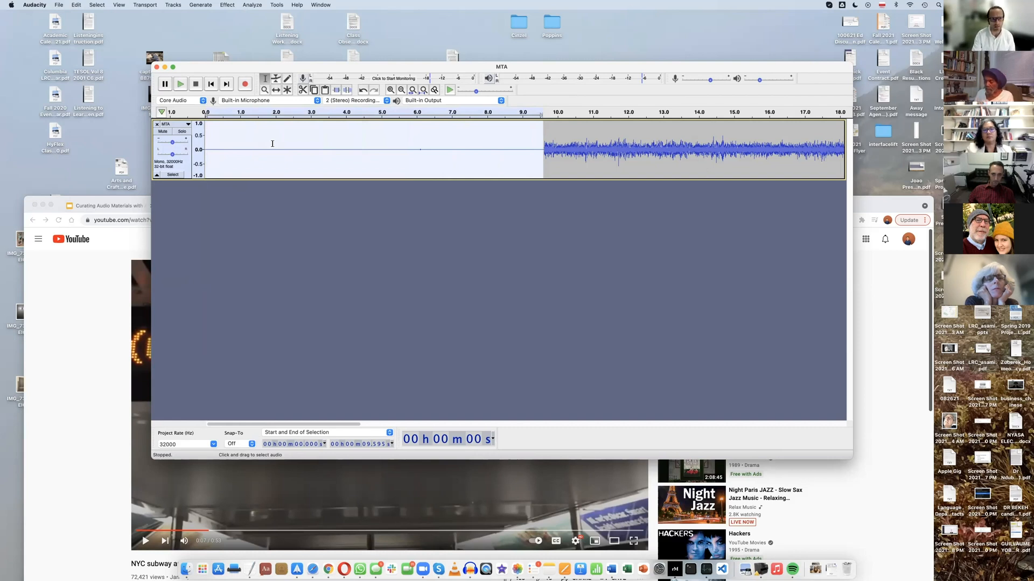
pyautogui.press('Delete')
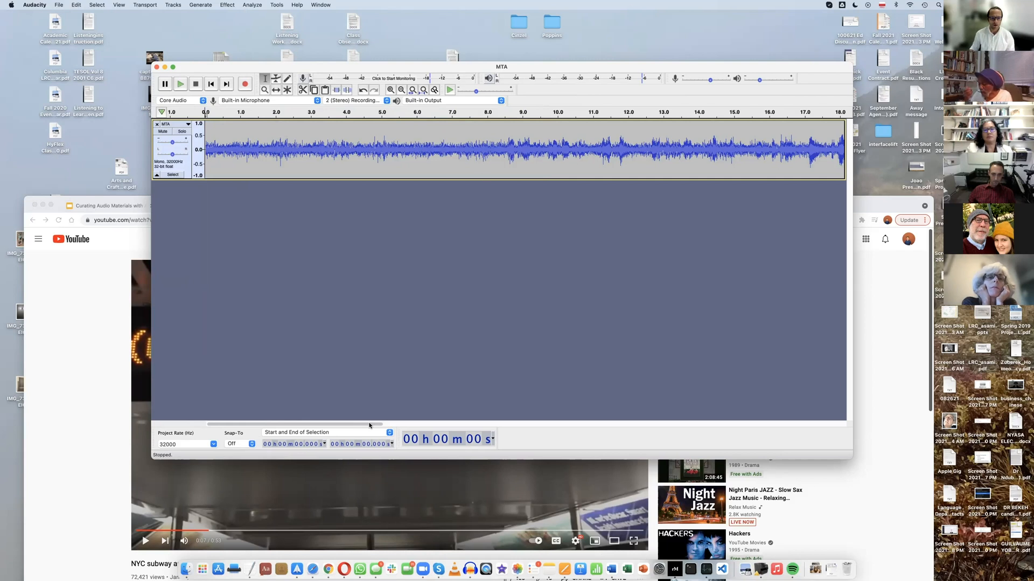
# Examine the rest of the trimmed MTA waveform through to the end of the recording
pyautogui.hscroll(5, 435, 426)
pyautogui.hscroll(15, 435, 425)
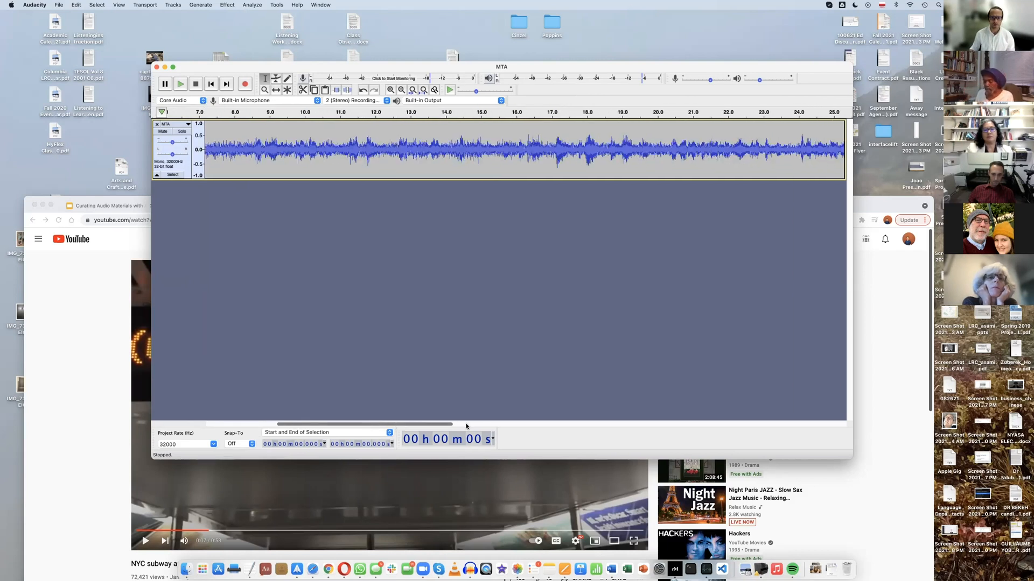
pyautogui.hscroll(15, 564, 427)
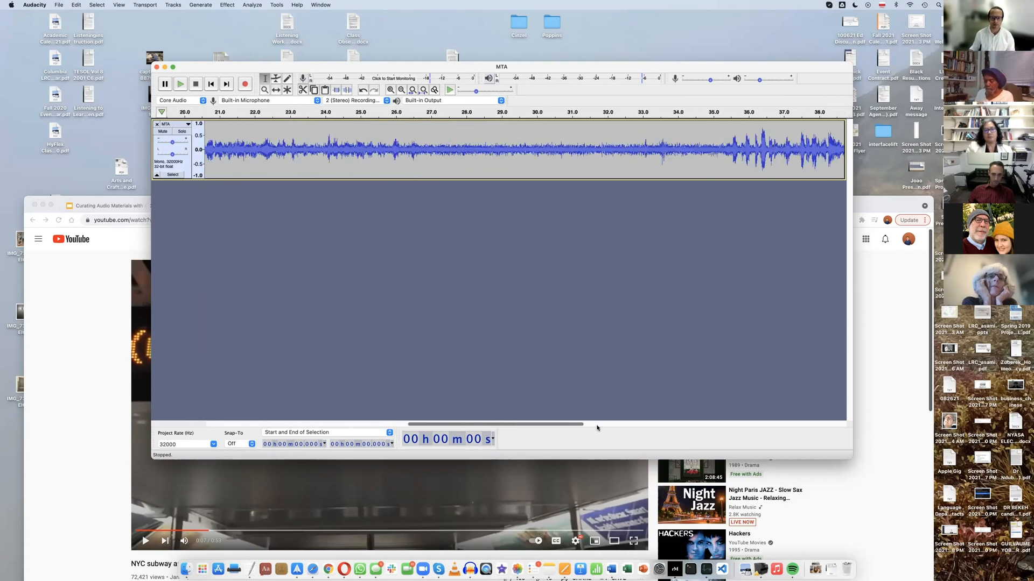
pyautogui.hscroll(8, 731, 426)
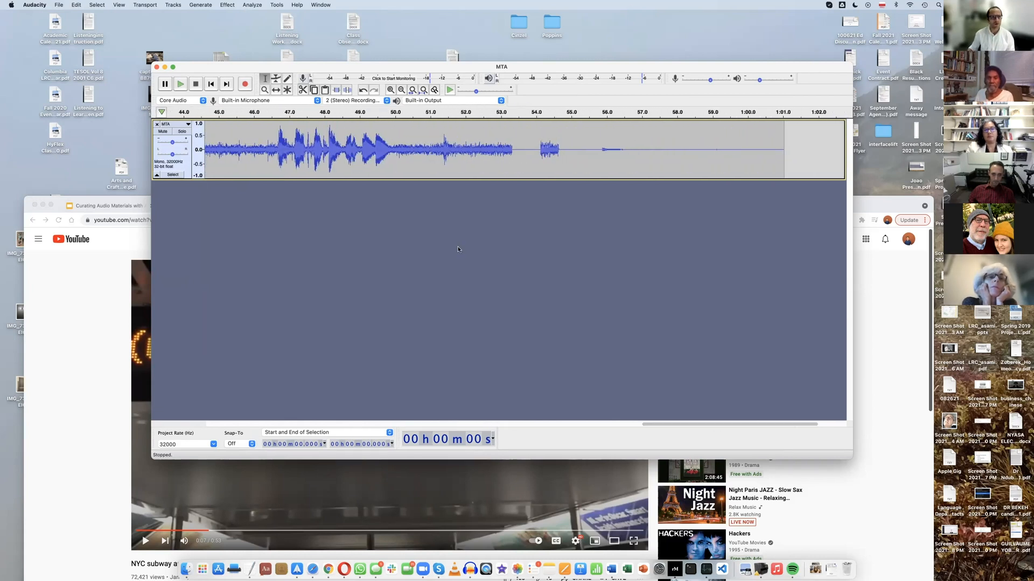
# Fit the whole MTA track to the window width and delete the trailing silence from about 54.8 seconds to the end
pyautogui.click(118, 5)
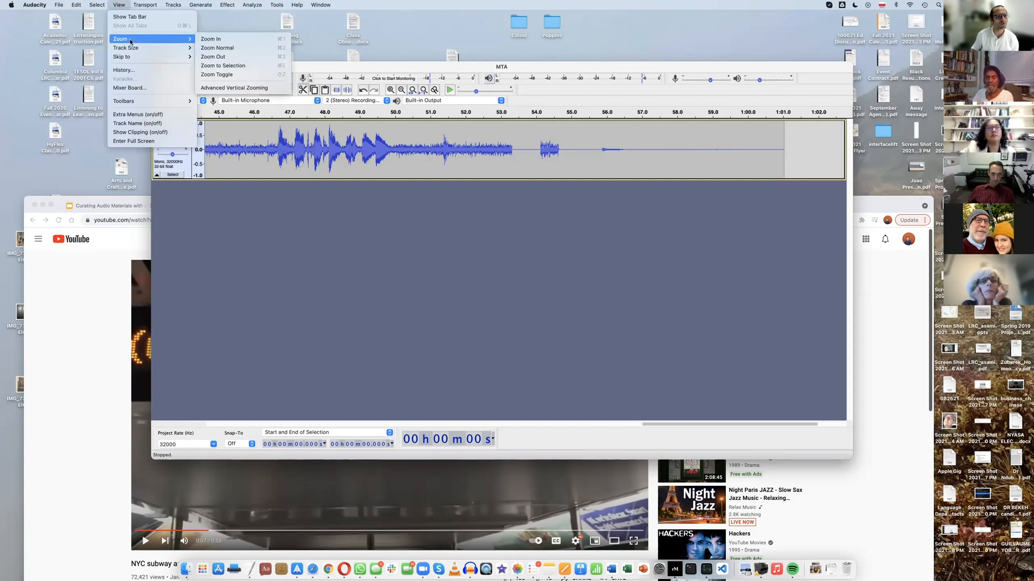
pyautogui.moveTo(182, 49)
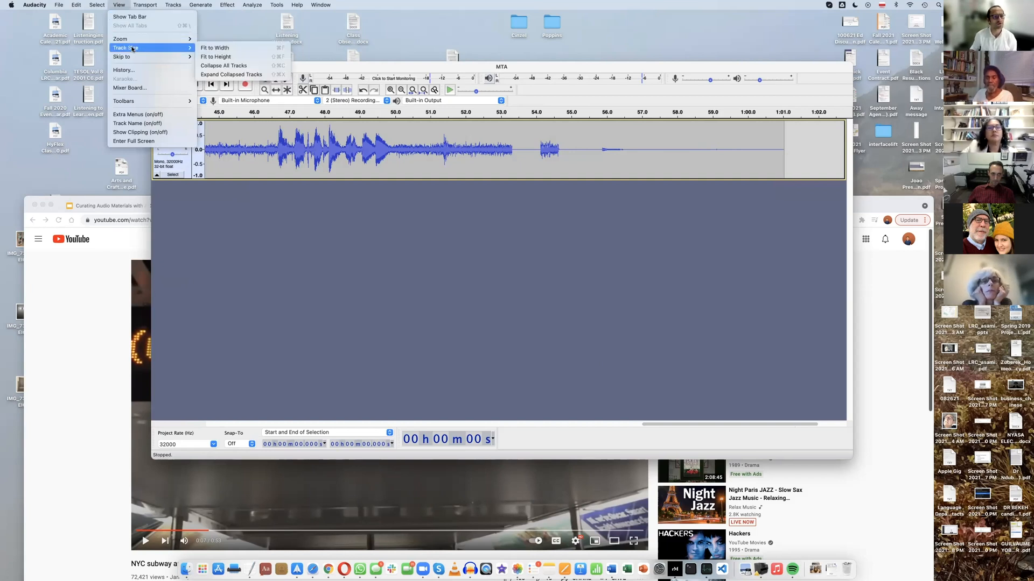
pyautogui.click(218, 49)
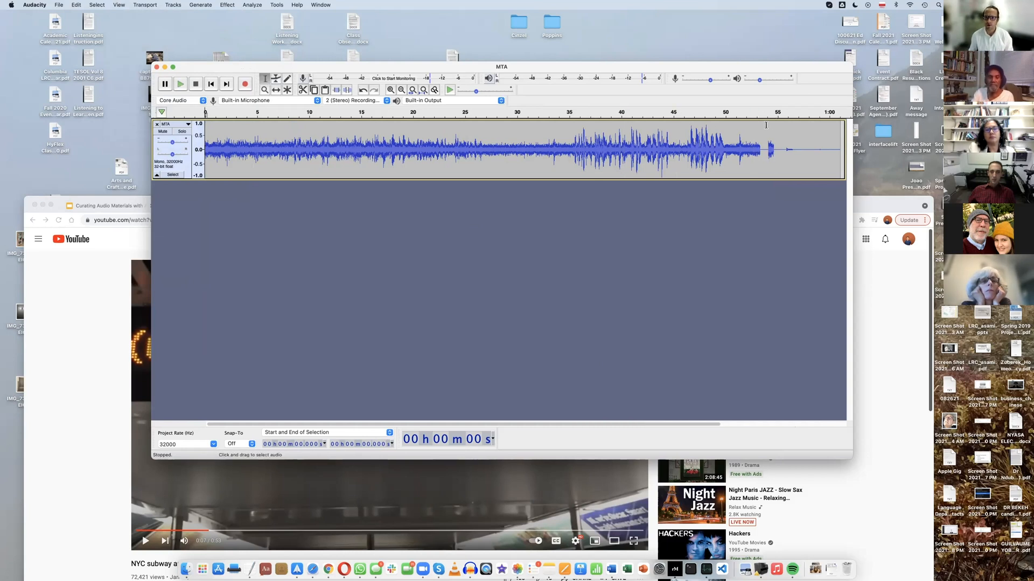
pyautogui.moveTo(775, 124)
pyautogui.mouseDown()
pyautogui.moveTo(843, 129)
pyautogui.moveTo(790, 127)
pyautogui.mouseUp()
pyautogui.press('Delete')
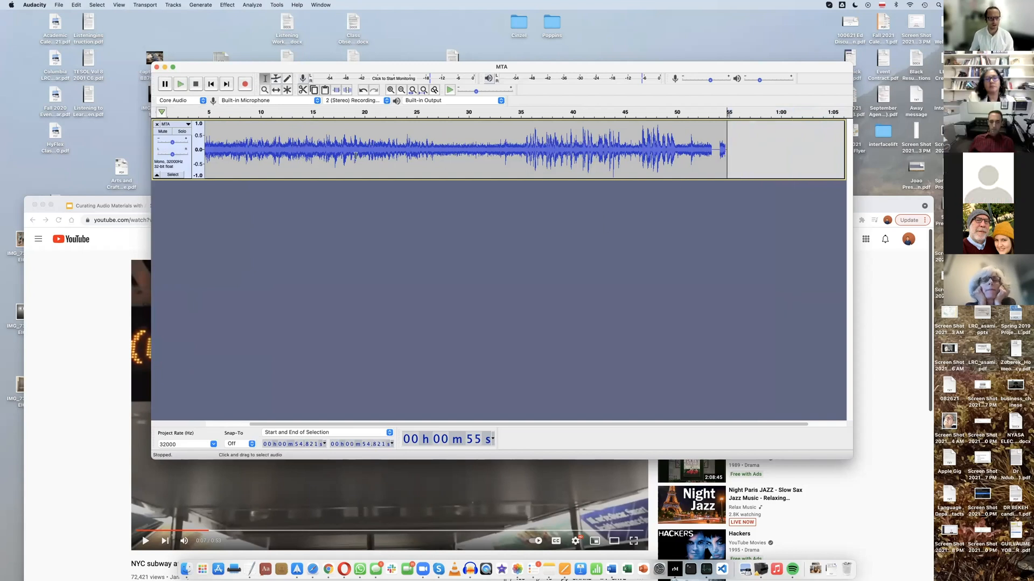
# Listen to a few seconds of the trimmed MTA track from about 5 seconds, and stop playback
pyautogui.click(207, 111)
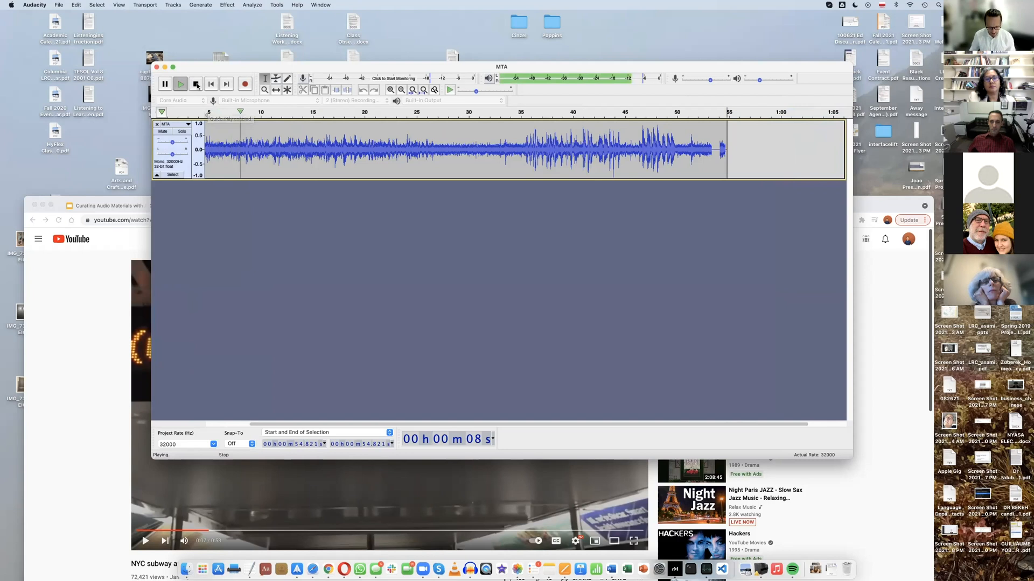
pyautogui.click(197, 85)
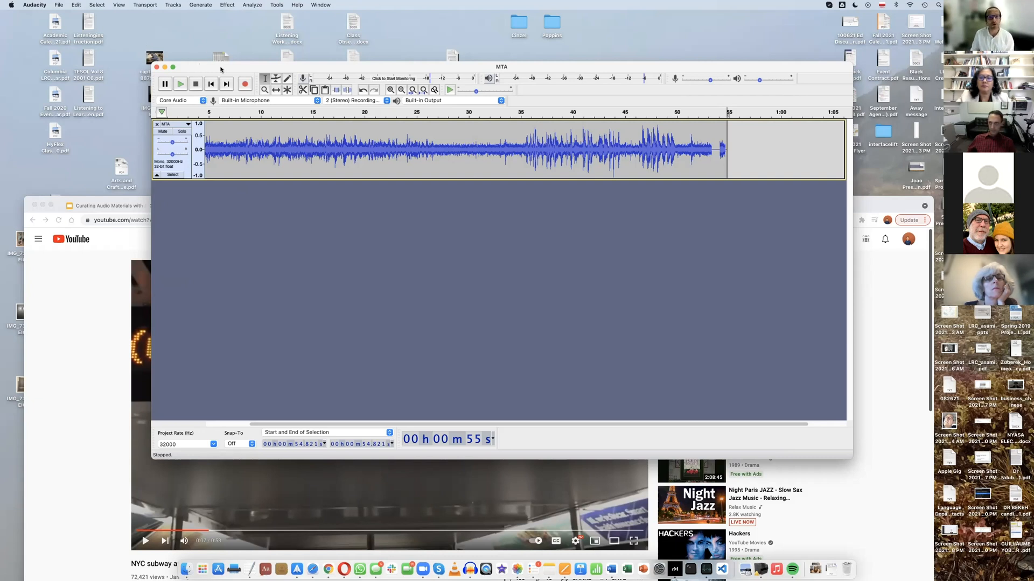
pyautogui.moveTo(220, 72); pyautogui.dragTo(219, 67)
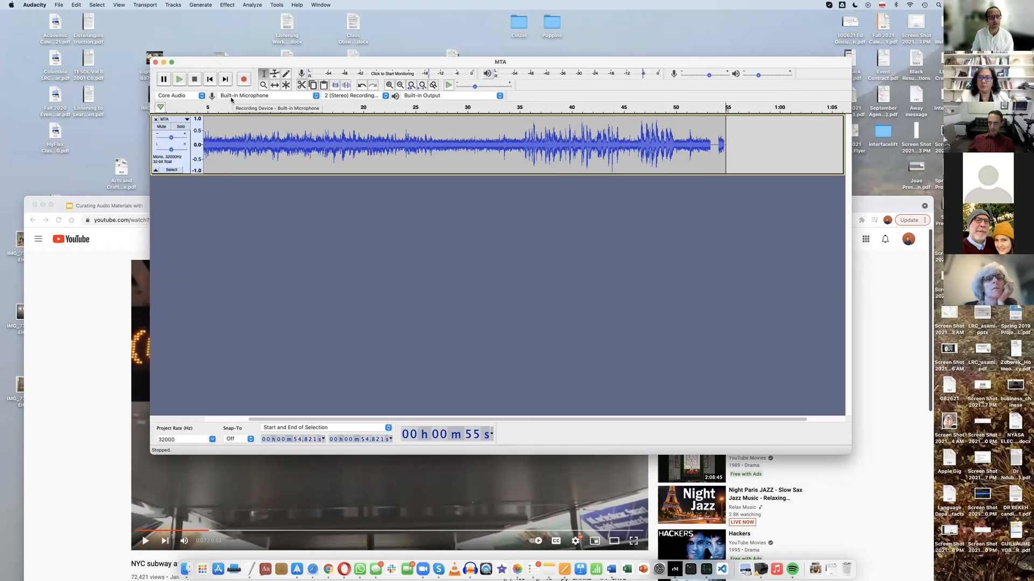
# Keep Built-in Microphone as the recording device and lower the recording volume while monitoring the input level
pyautogui.click(317, 96)
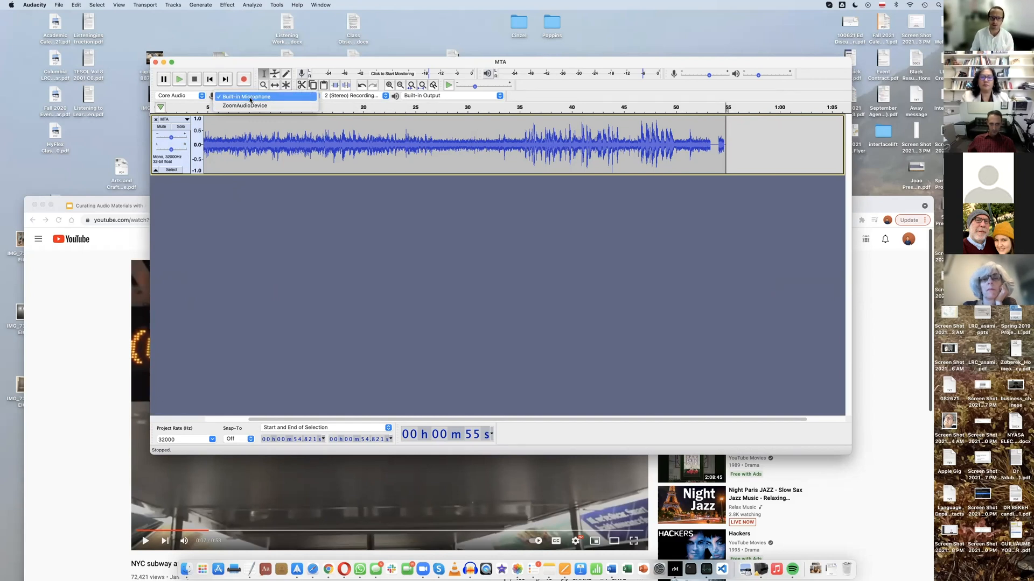
pyautogui.click(250, 99)
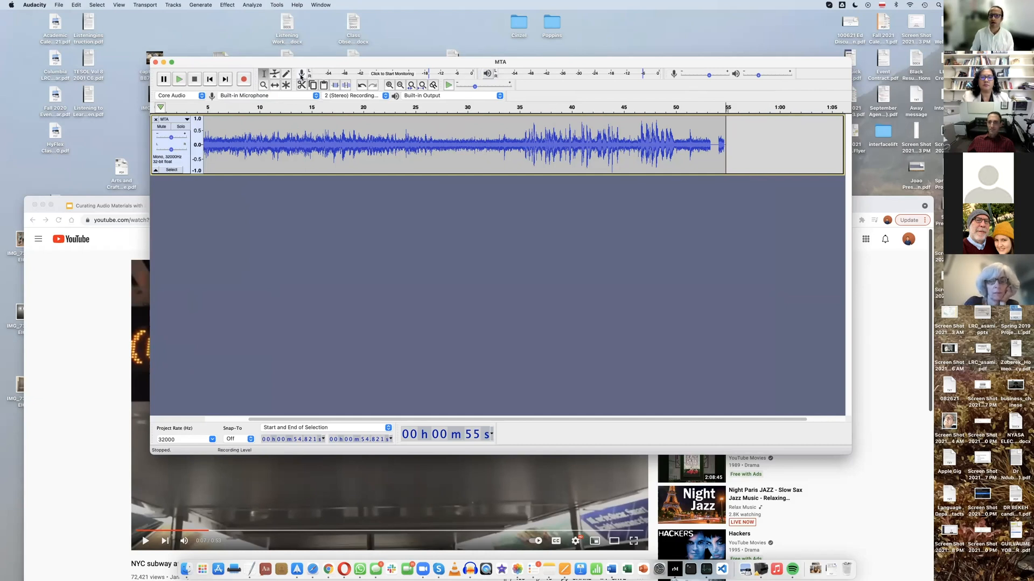
pyautogui.click(380, 75)
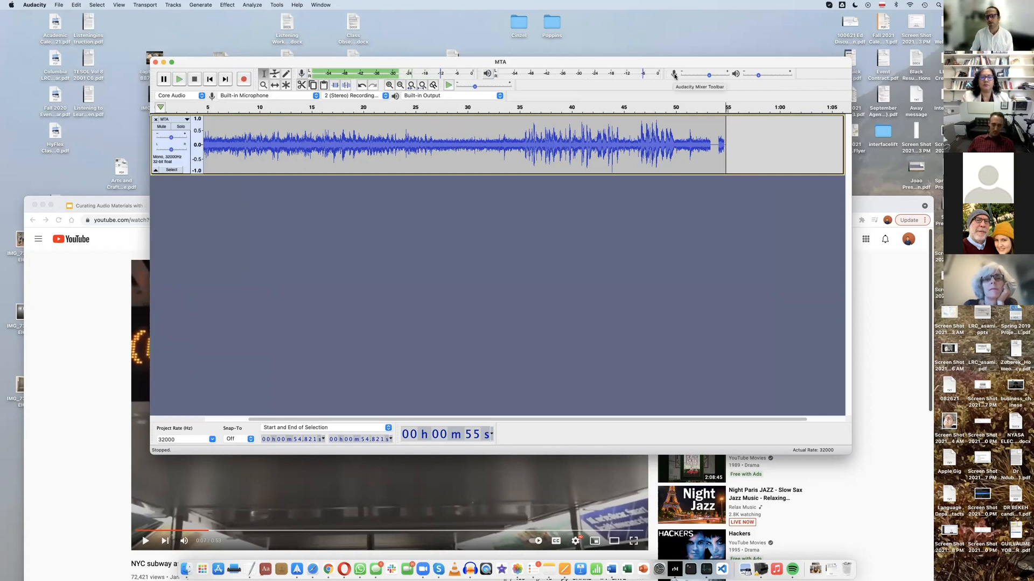
pyautogui.moveTo(708, 75); pyautogui.dragTo(687, 77)
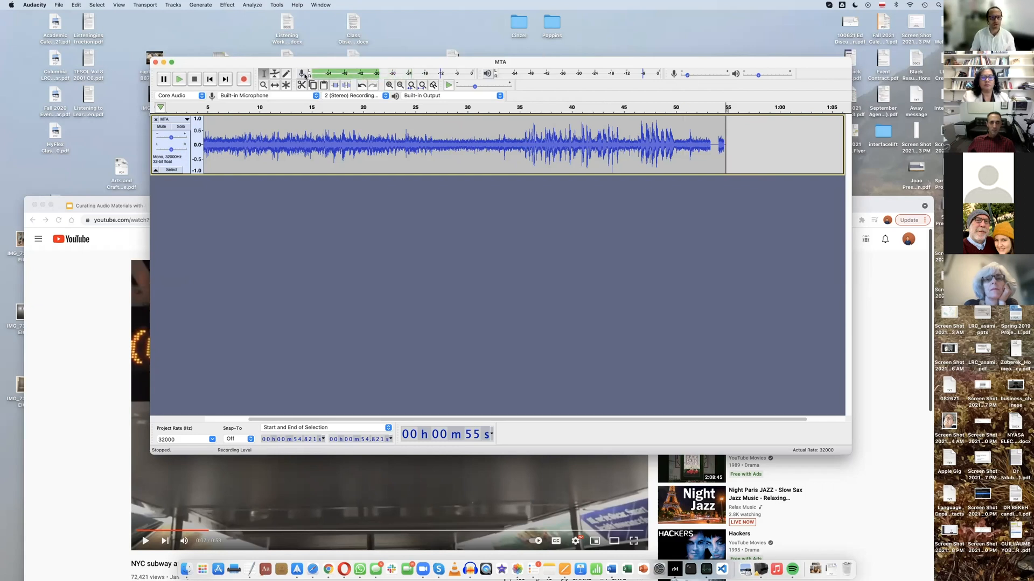
pyautogui.click(371, 74)
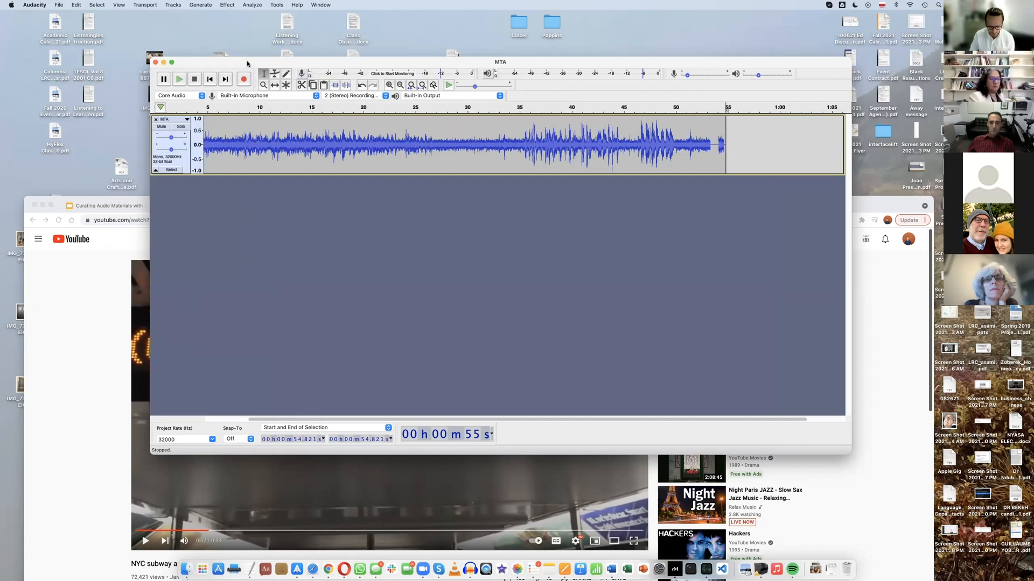
# Record about 32 seconds of speech on a new track starting at the MTA audio's end, and play the transition from about 53 seconds
pyautogui.click(244, 80)
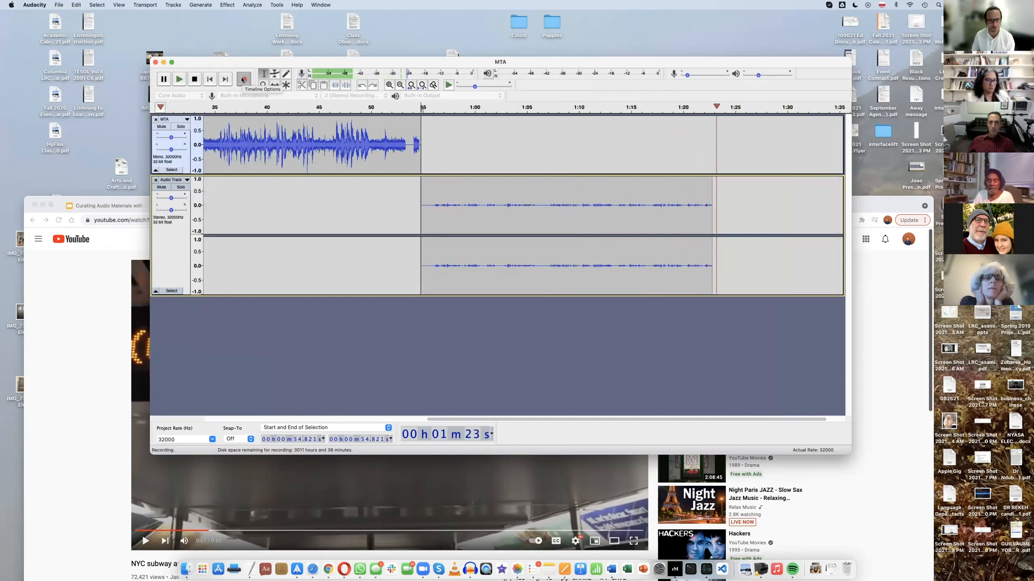
pyautogui.click(194, 80)
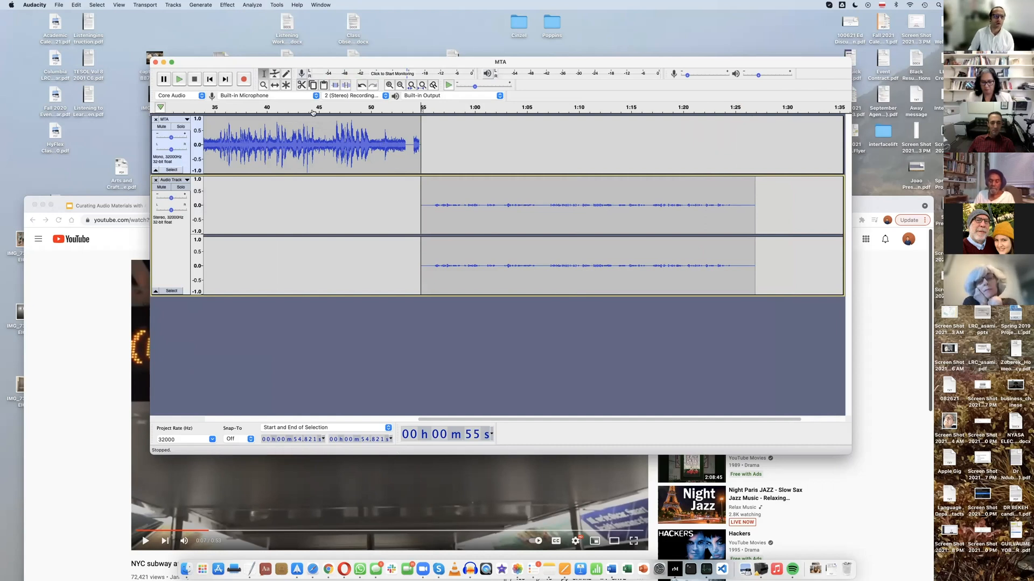
pyautogui.click(403, 107)
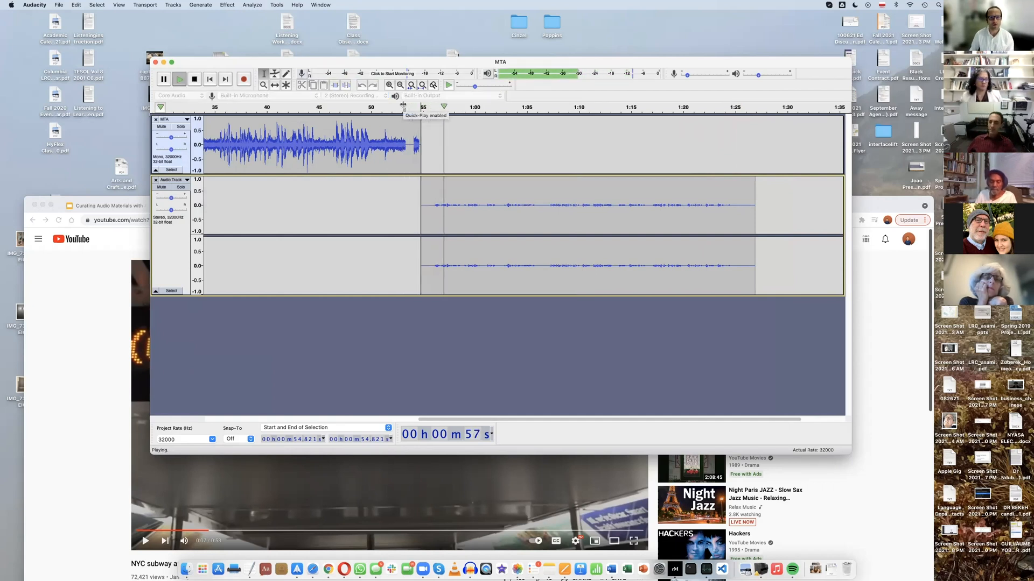
pyautogui.click(195, 79)
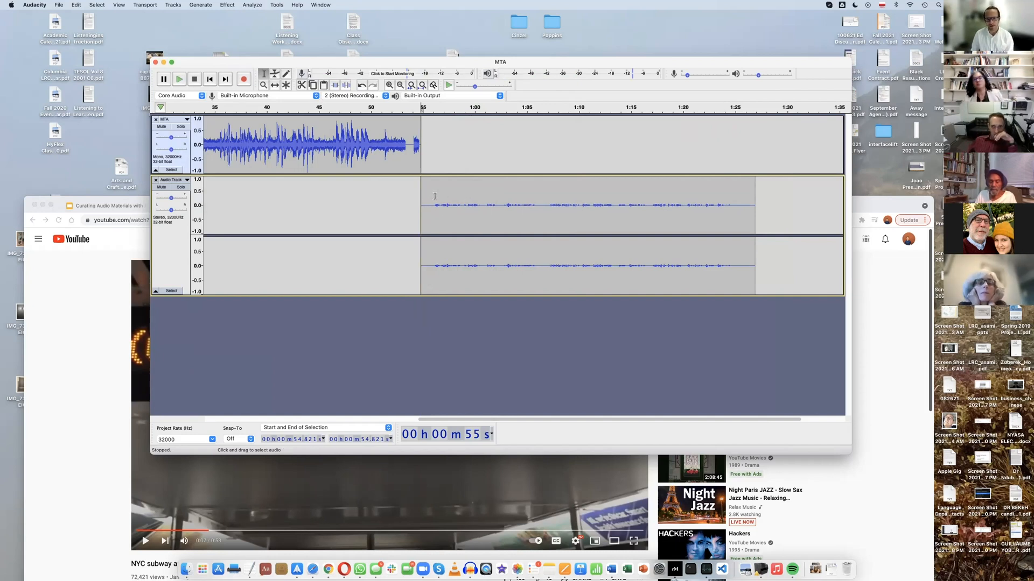
# Select the whole recorded clip and adjust its volume with the Envelope Tool, placing control points along its length
pyautogui.moveTo(423, 187); pyautogui.dragTo(419, 186)
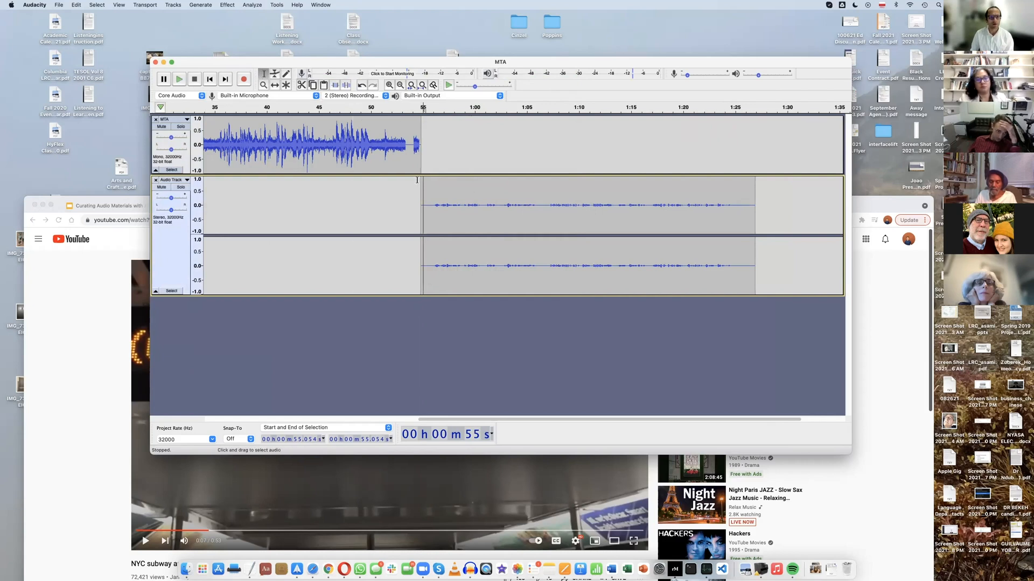
pyautogui.moveTo(420, 179); pyautogui.dragTo(755, 201)
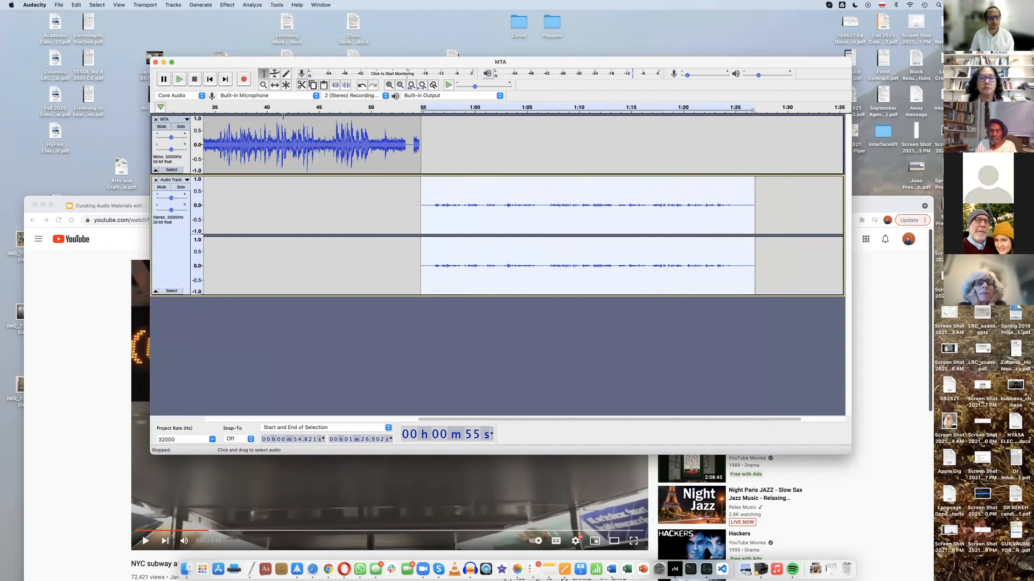
pyautogui.click(274, 74)
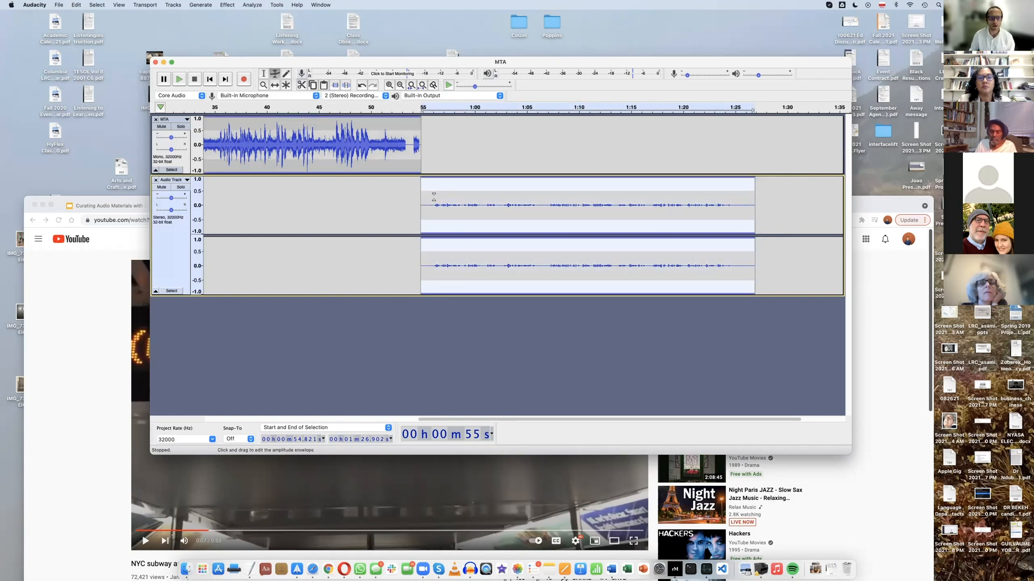
pyautogui.moveTo(425, 190); pyautogui.dragTo(437, 190)
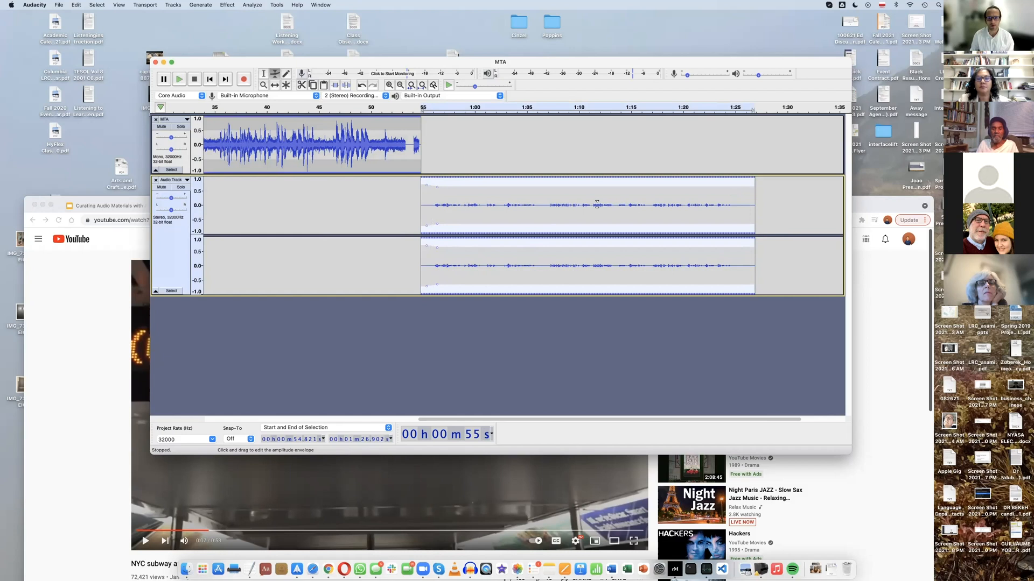
pyautogui.moveTo(598, 185); pyautogui.dragTo(599, 181)
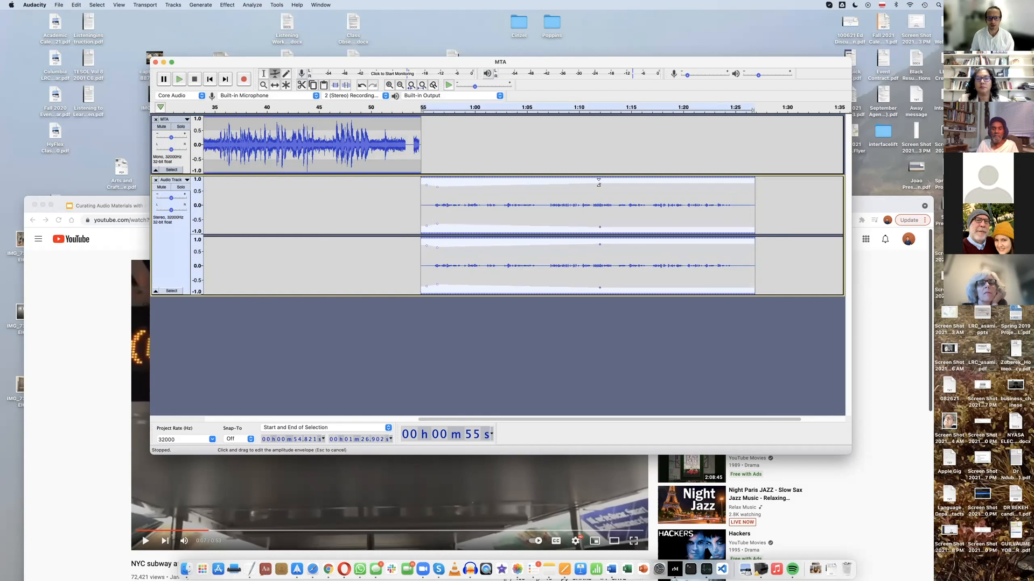
pyautogui.moveTo(498, 182); pyautogui.dragTo(499, 182)
pyautogui.click(452, 184)
pyautogui.moveTo(682, 181); pyautogui.dragTo(682, 185)
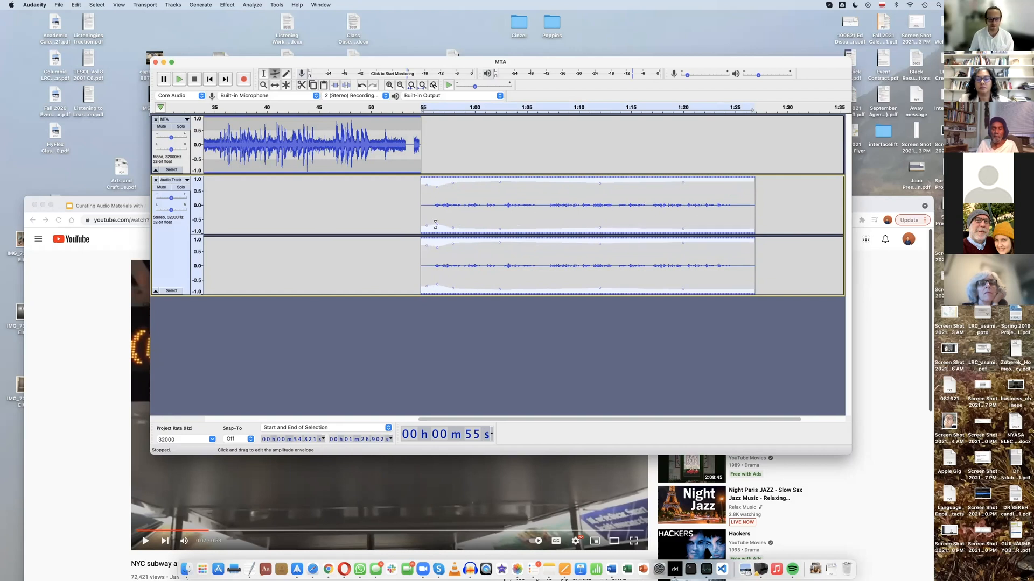
pyautogui.moveTo(435, 226); pyautogui.dragTo(427, 231)
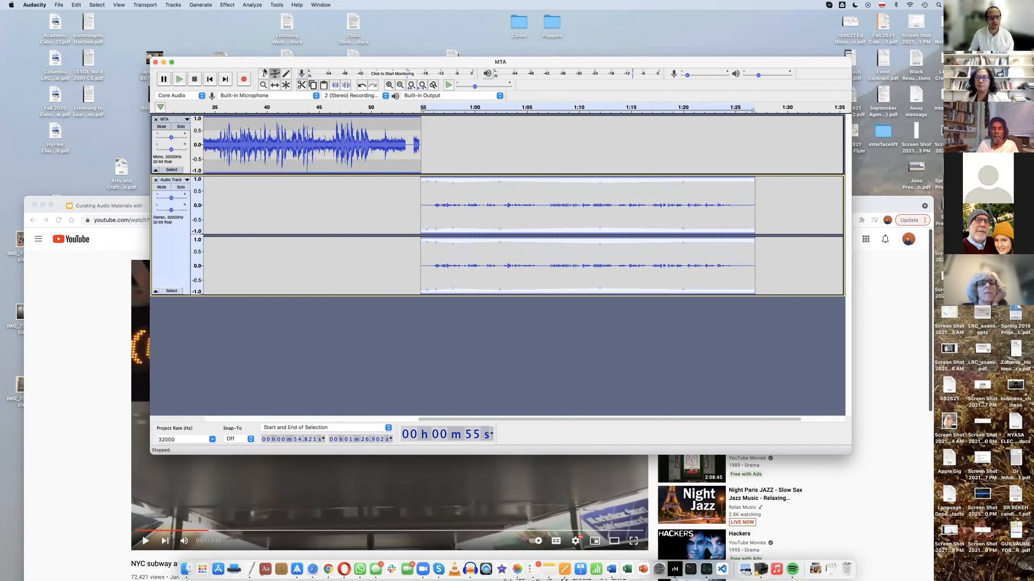
# Return to the Selection Tool, select the whole recorded clip and amplify it by 19.8 dB
pyautogui.click(264, 73)
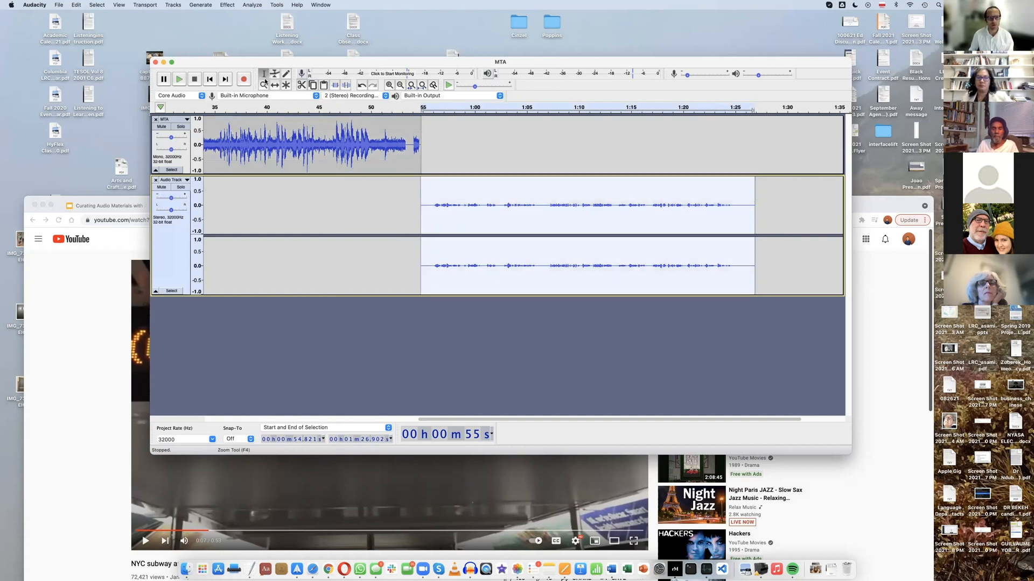
pyautogui.moveTo(424, 185); pyautogui.dragTo(455, 185)
pyautogui.doubleClick(427, 186)
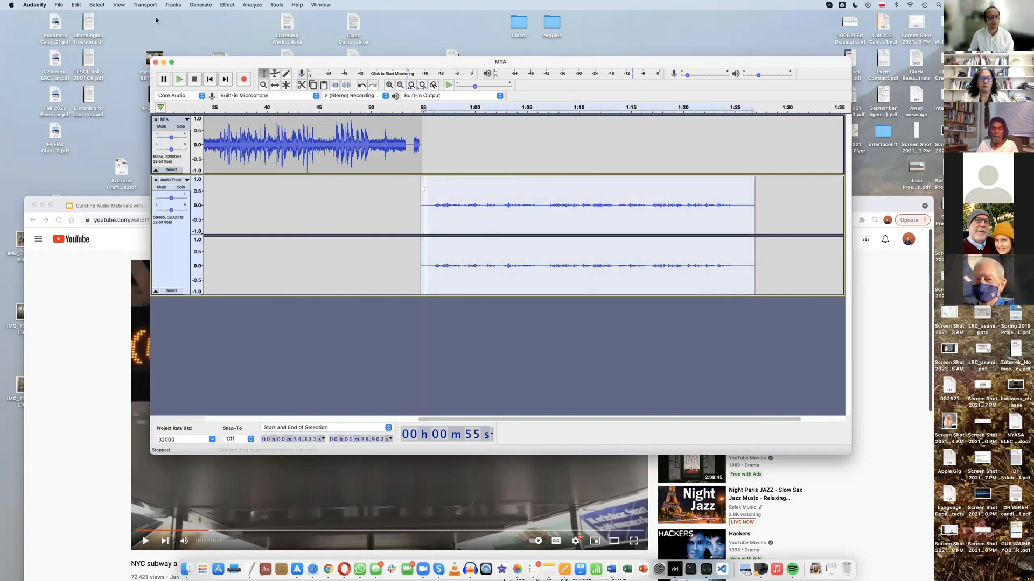
pyautogui.click(226, 6)
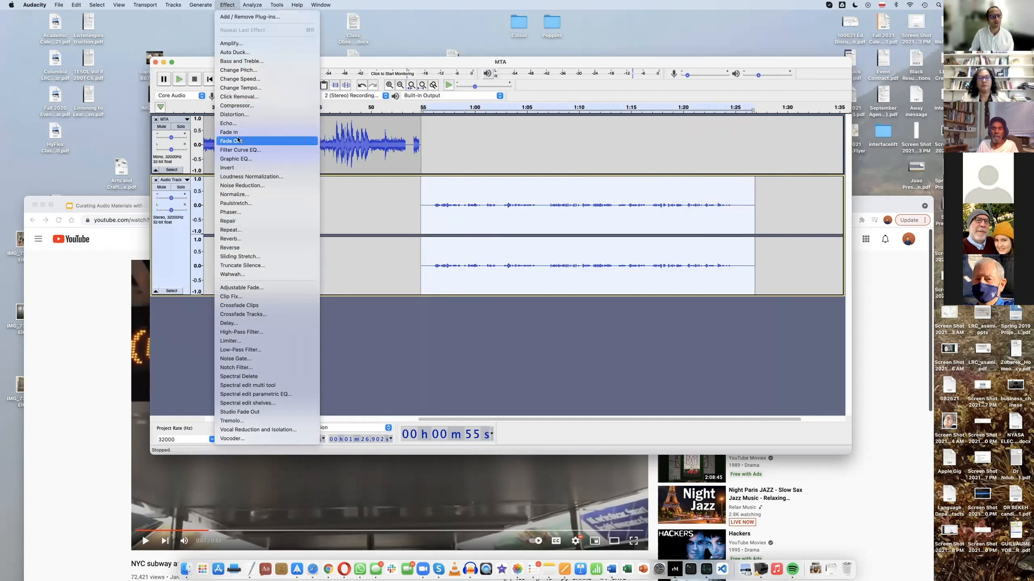
pyautogui.click(233, 44)
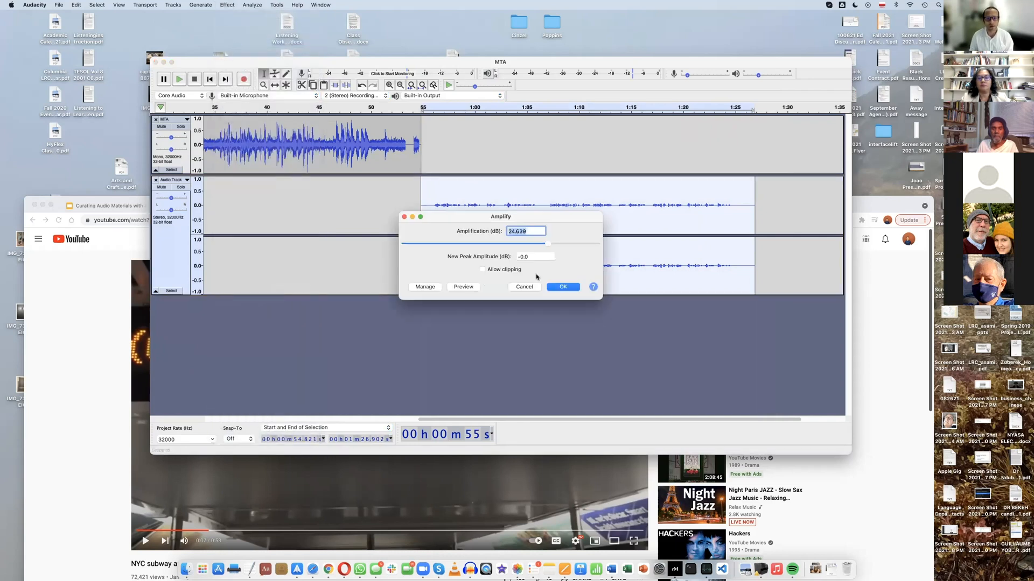
pyautogui.moveTo(548, 246); pyautogui.dragTo(556, 247)
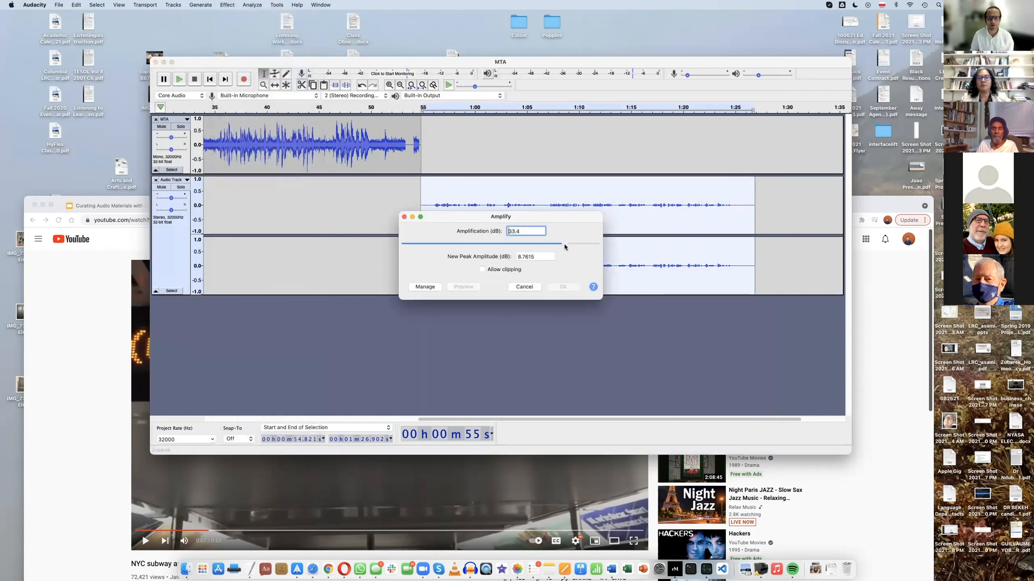
pyautogui.moveTo(573, 244); pyautogui.dragTo(573, 245)
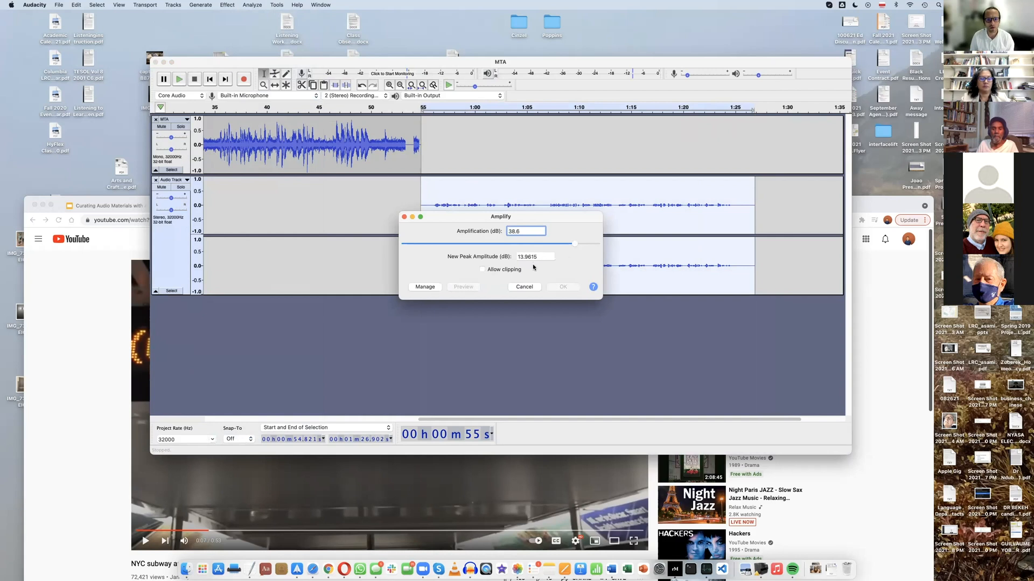
pyautogui.click(563, 288)
pyautogui.moveTo(571, 244); pyautogui.dragTo(532, 245)
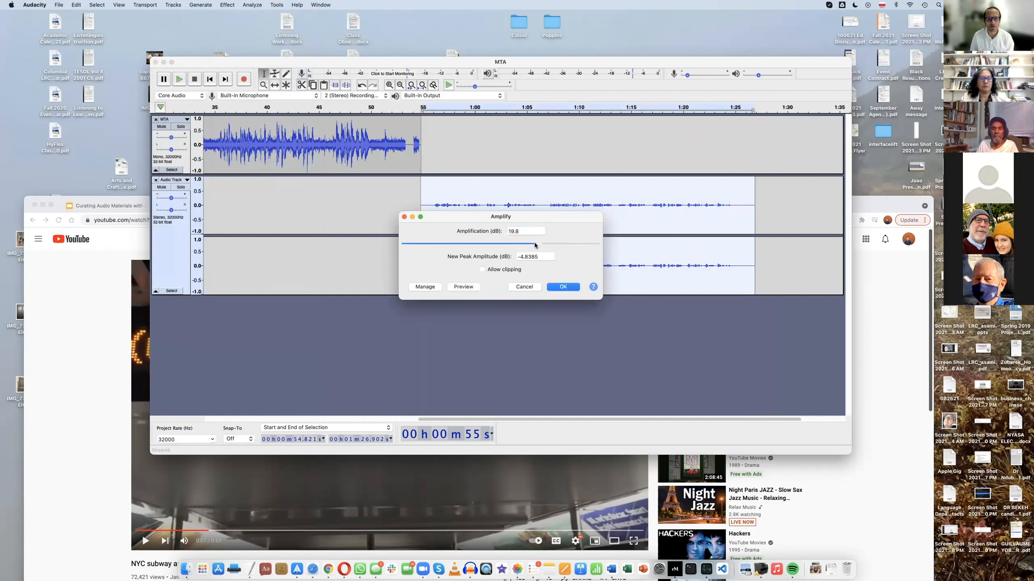
pyautogui.click(562, 286)
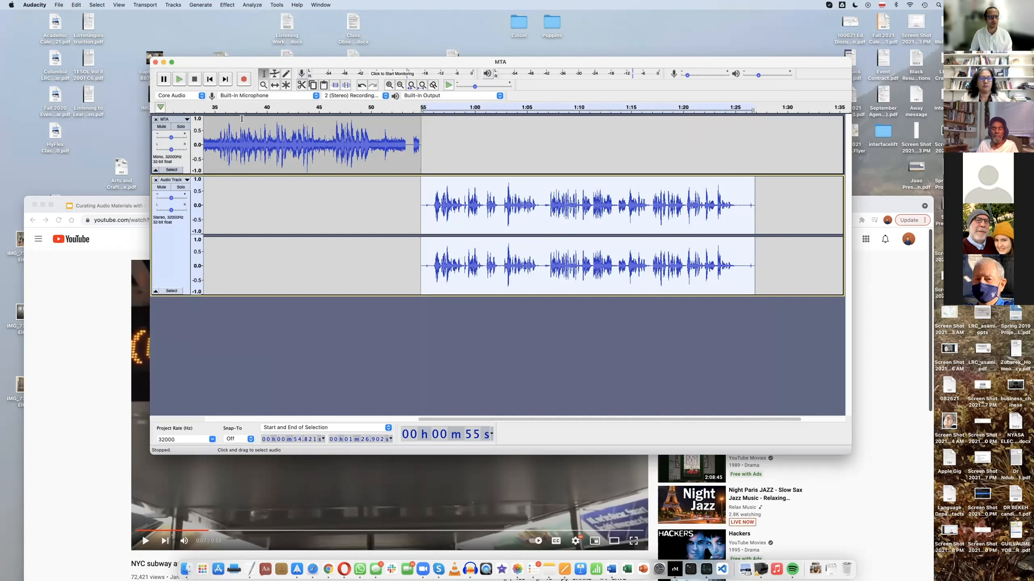
# Listen to the transition into the amplified recording from about 53 seconds, and place the cursor at the recording's start
pyautogui.click(400, 125)
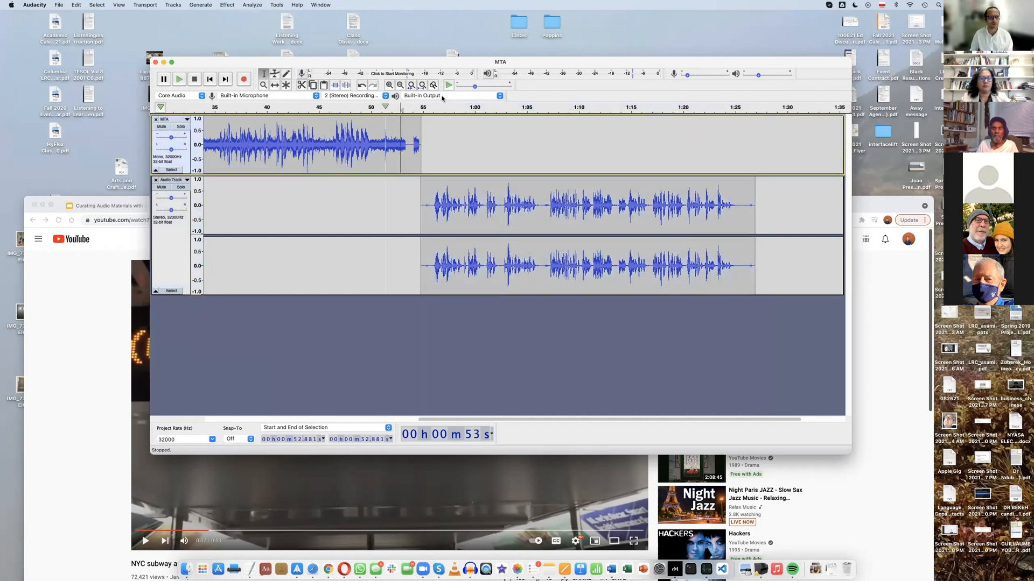
pyautogui.click(180, 80)
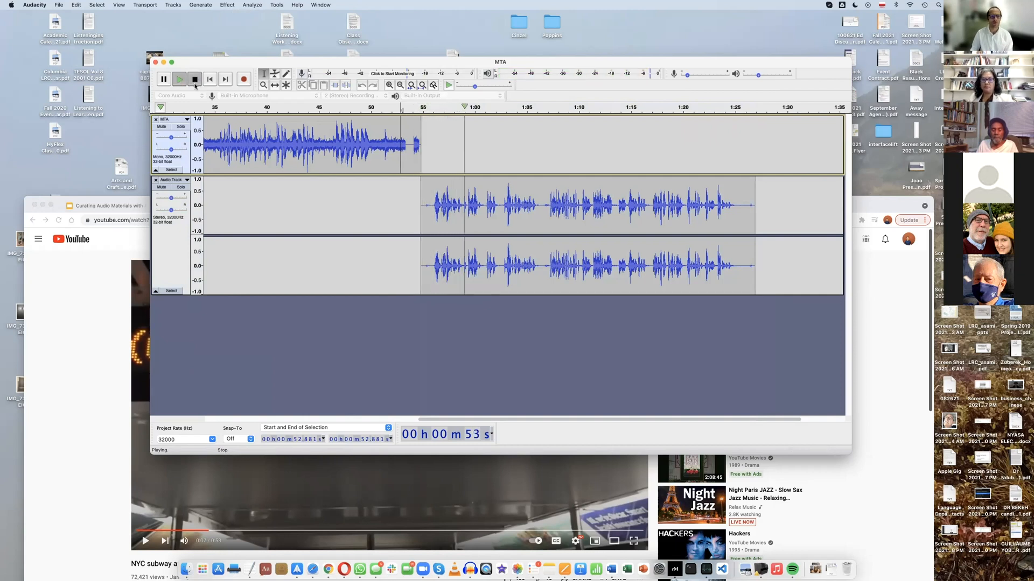
pyautogui.click(195, 81)
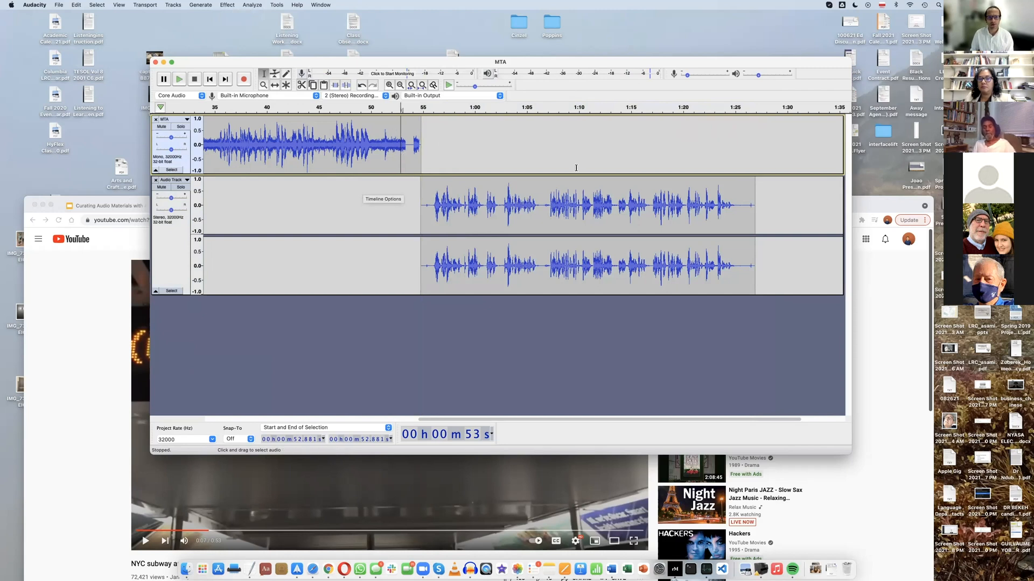
pyautogui.click(427, 184)
pyautogui.click(422, 185)
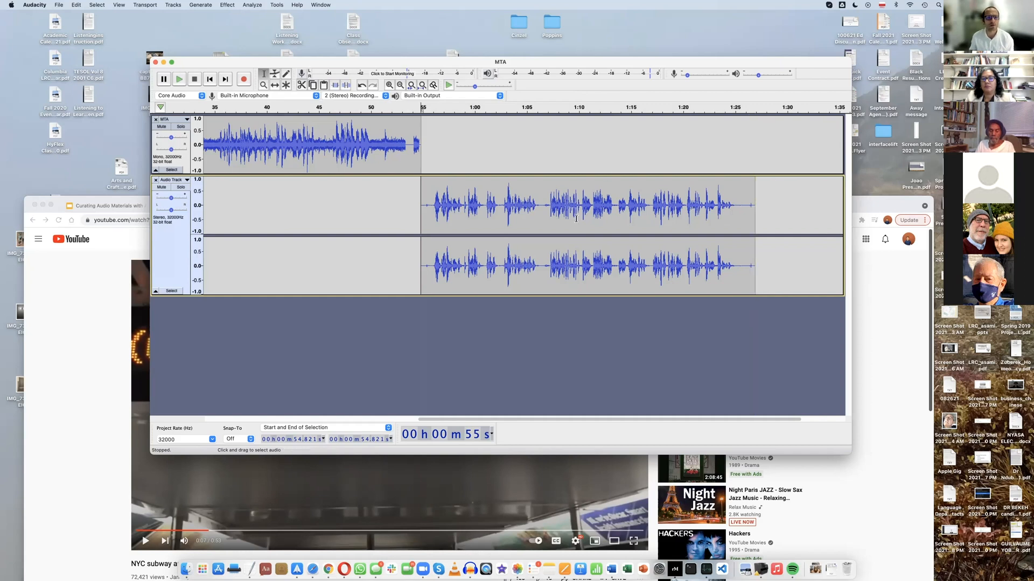
# Play the recorded track from about 1 minute 5 seconds to locate the pause between its spoken passages
pyautogui.click(390, 87)
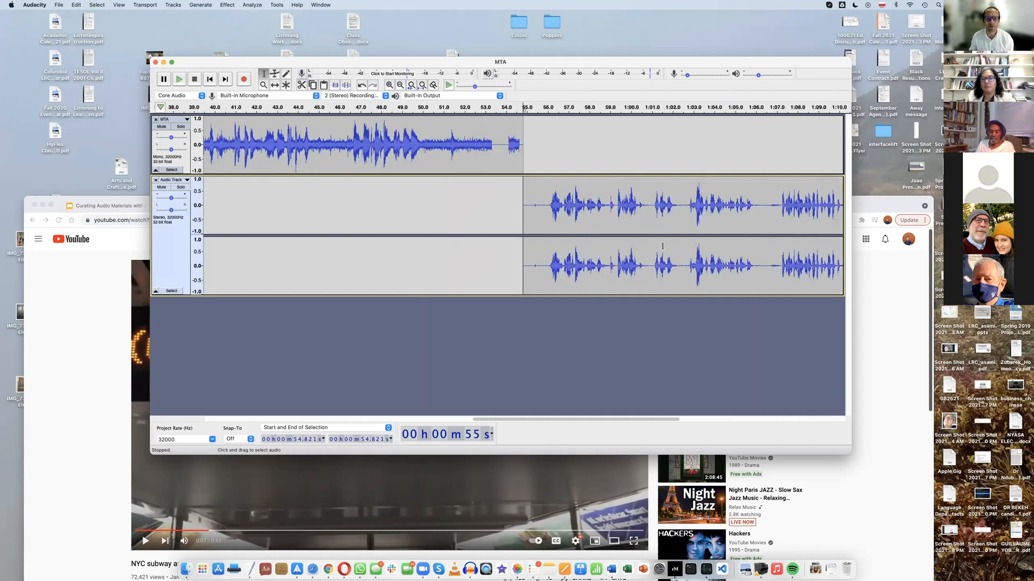
pyautogui.hscroll(10, 663, 246)
pyautogui.hscroll(-1, 662, 246)
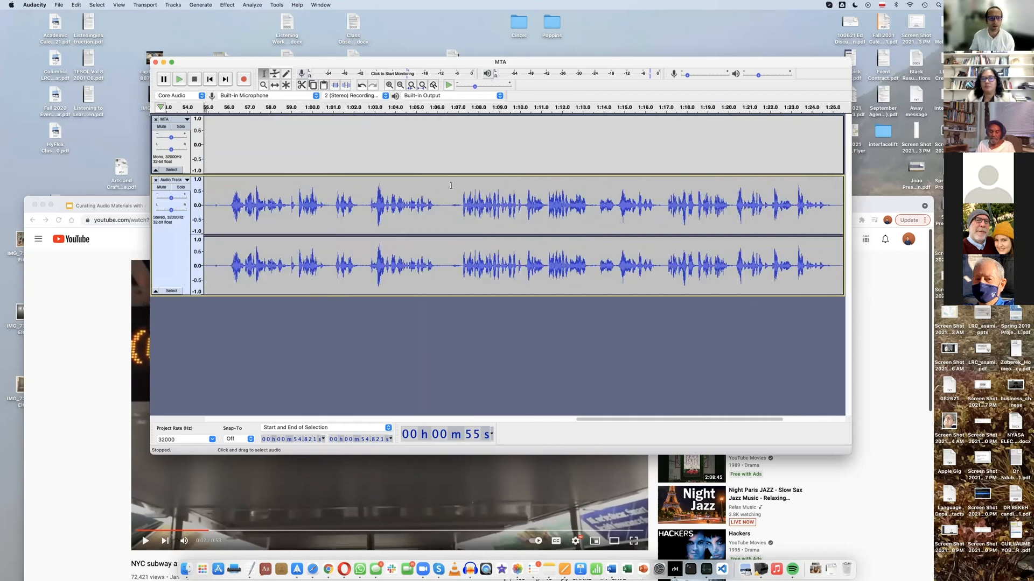
pyautogui.click(422, 187)
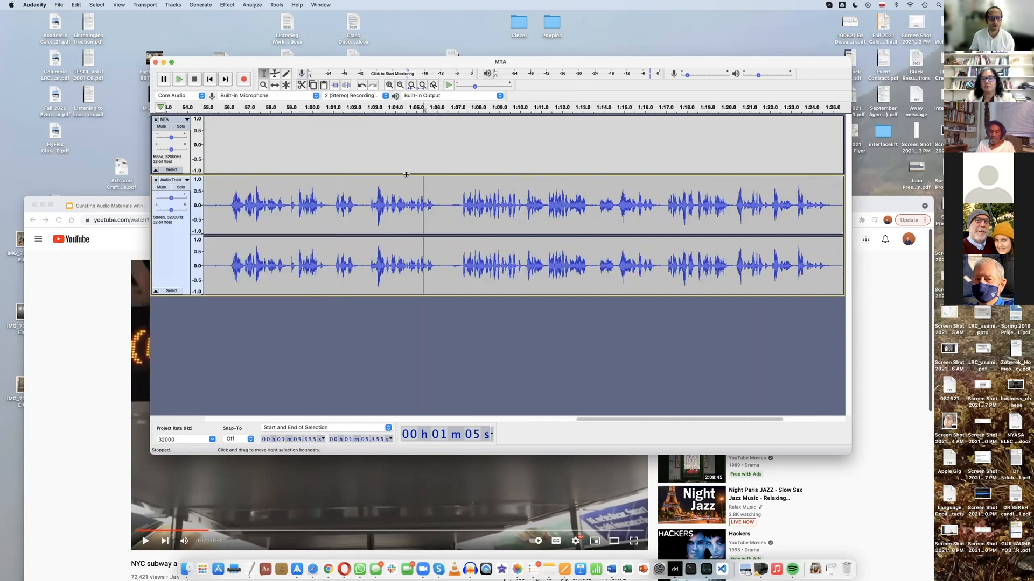
pyautogui.click(180, 80)
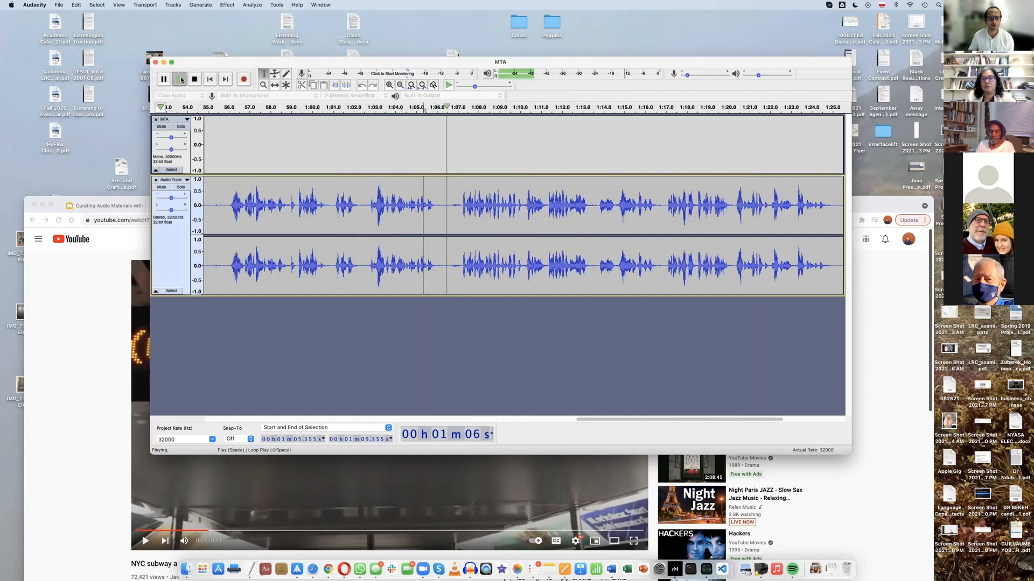
pyautogui.click(180, 79)
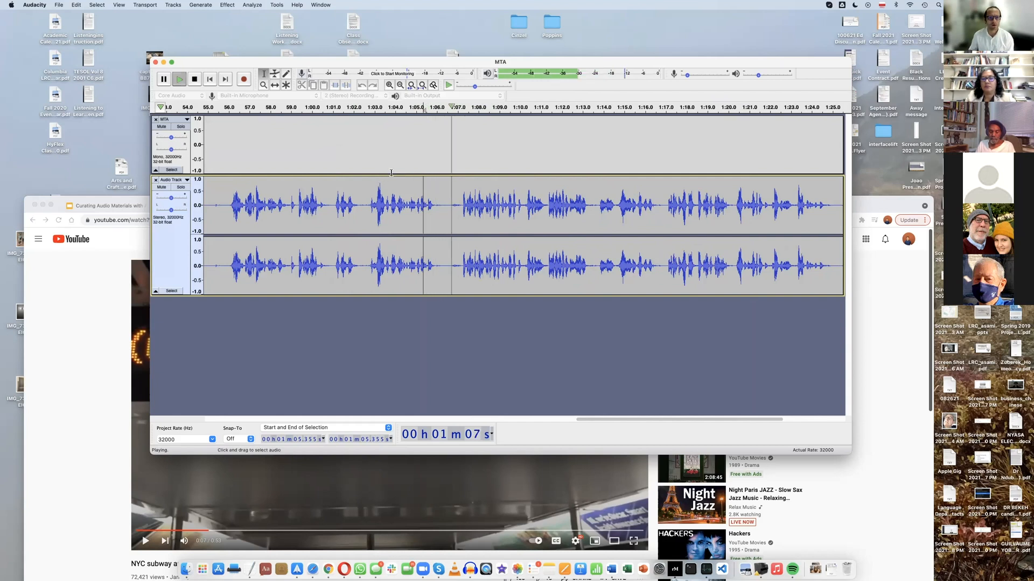
pyautogui.click(195, 79)
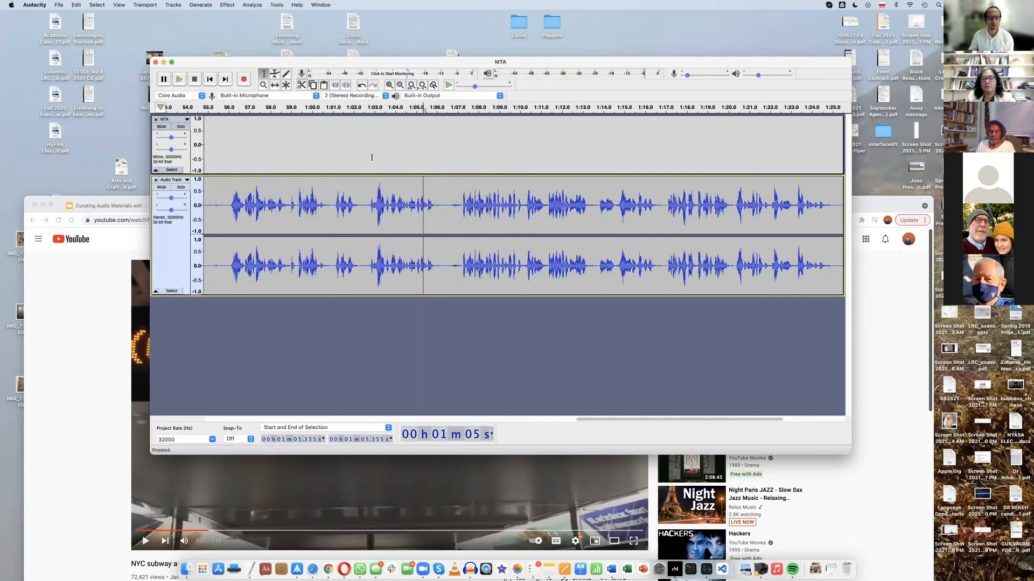
# Split the recorded clip in the pause at about 1 minute 6.4 seconds
pyautogui.click(444, 180)
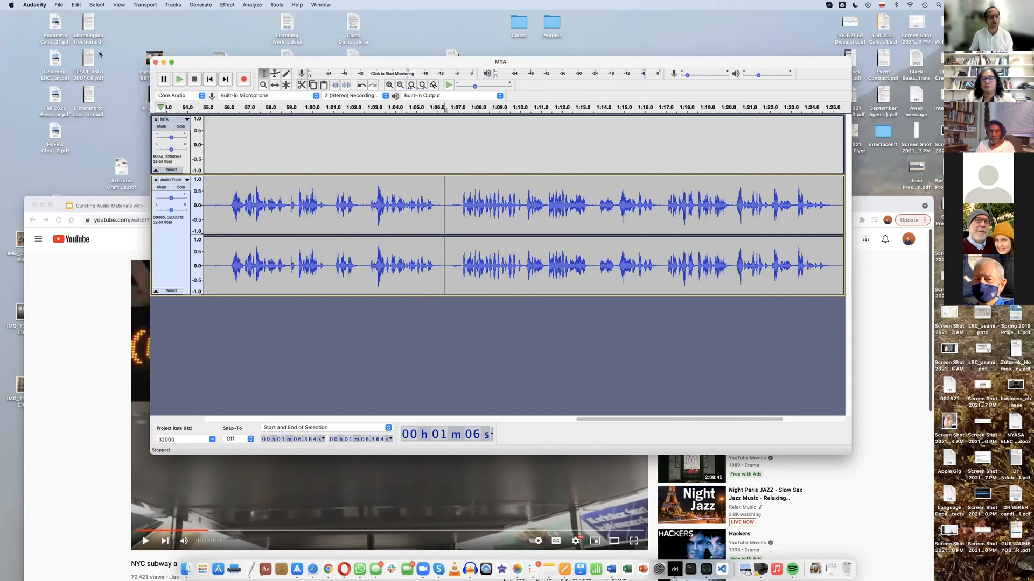
pyautogui.click(76, 5)
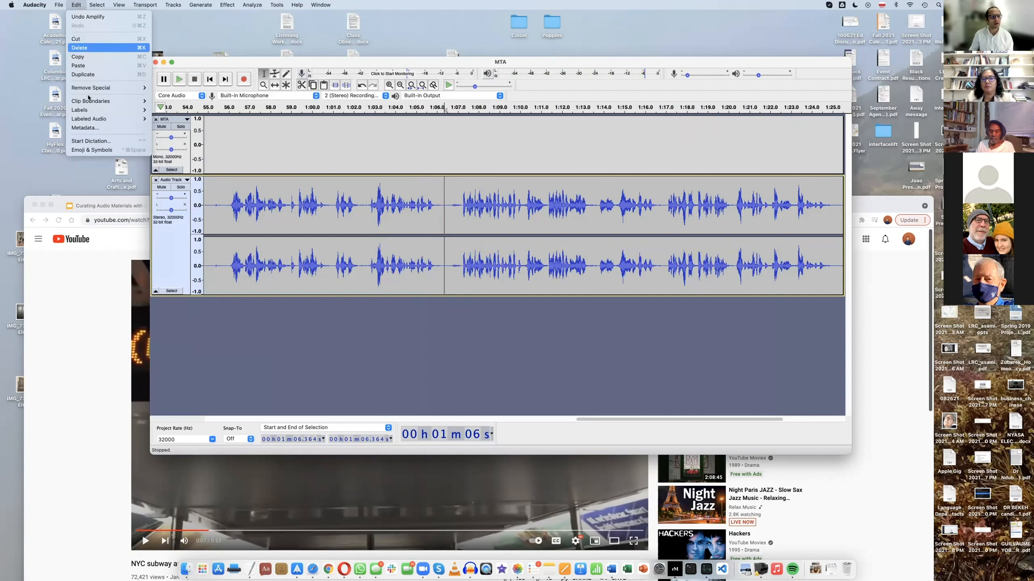
pyautogui.moveTo(91, 105)
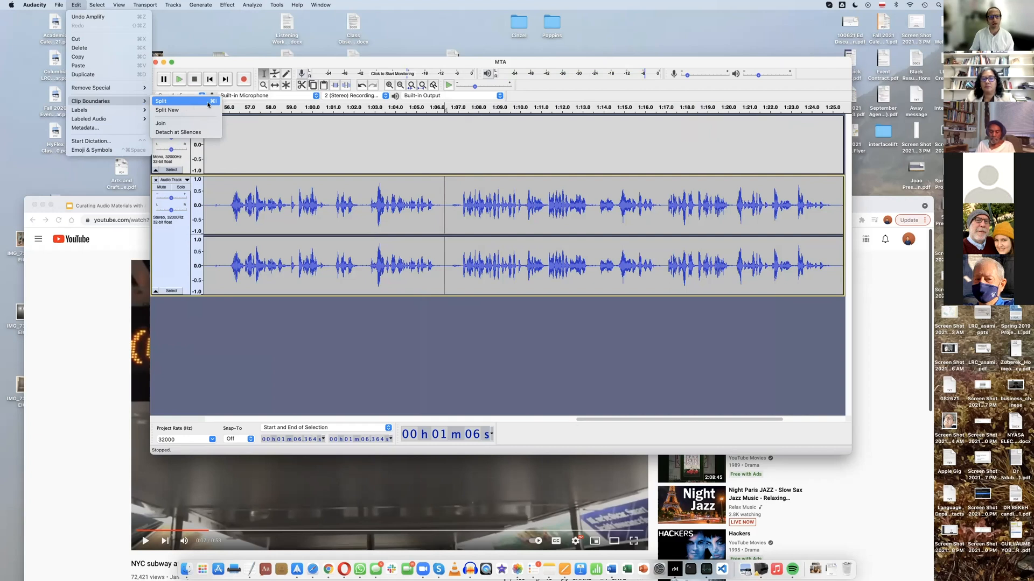
pyautogui.click(162, 103)
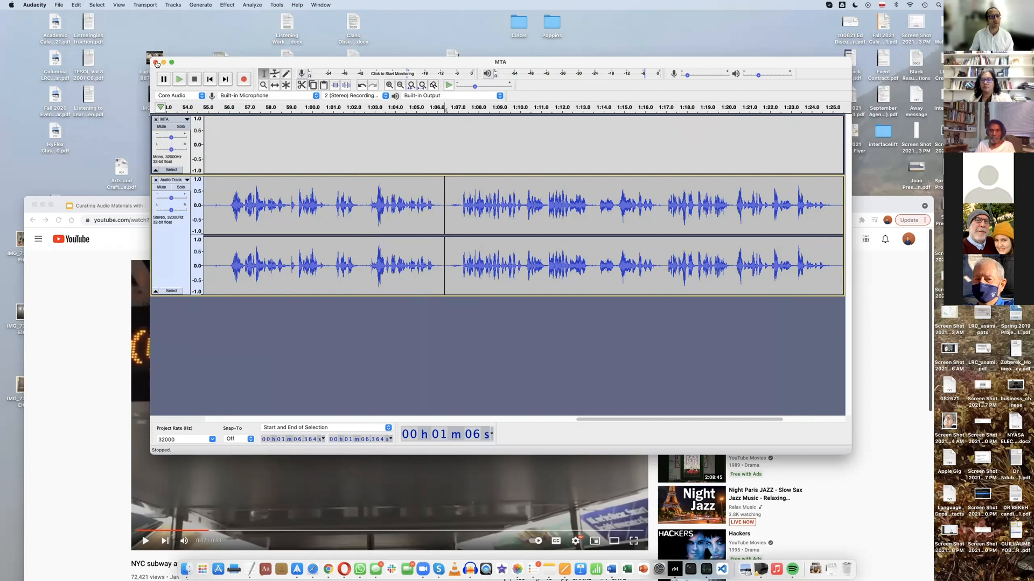
# Fit the tracks to the window width and move the recording's first part to the timeline start with the Time Shift Tool
pyautogui.click(119, 6)
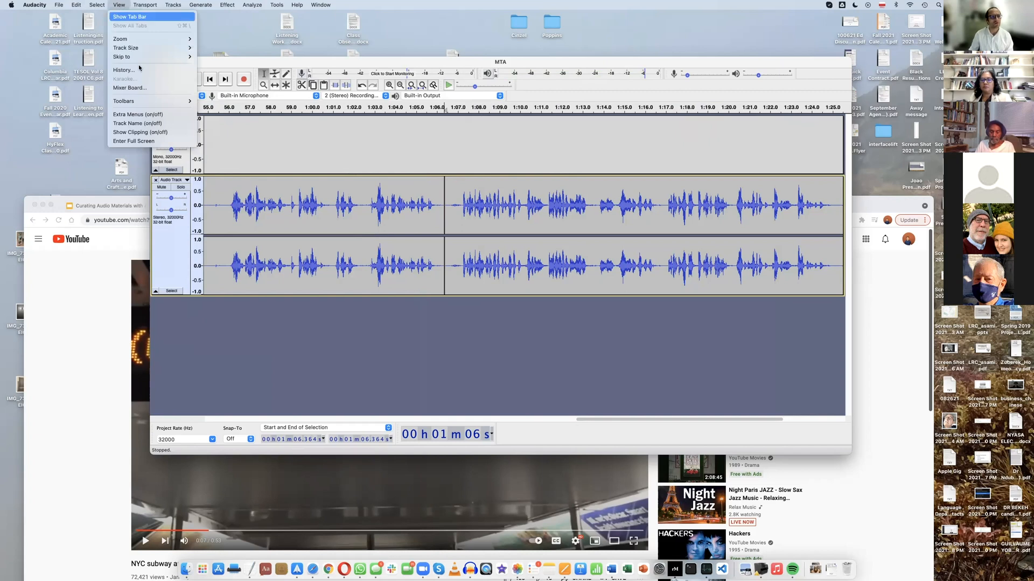
pyautogui.moveTo(143, 48)
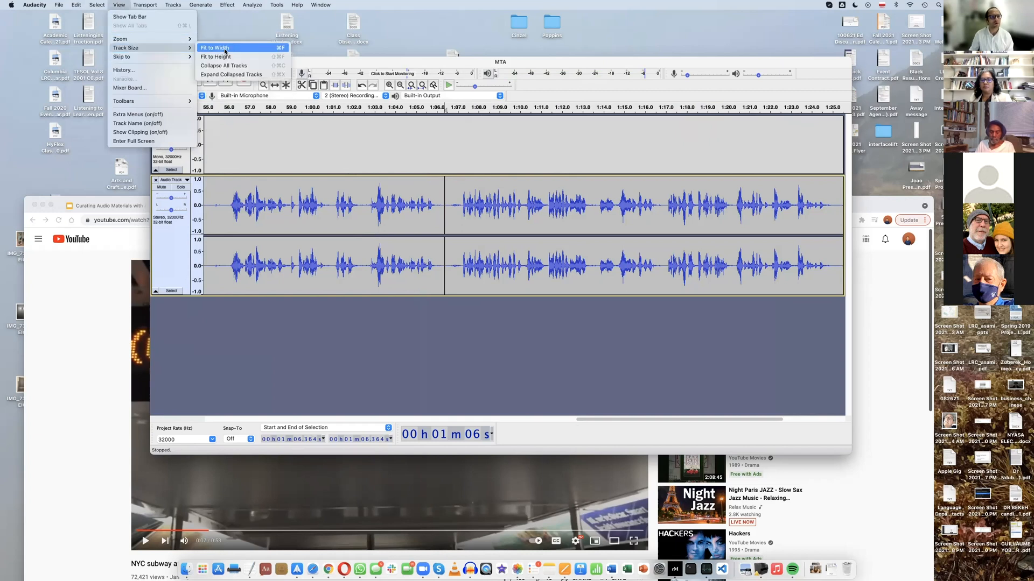
pyautogui.click(224, 50)
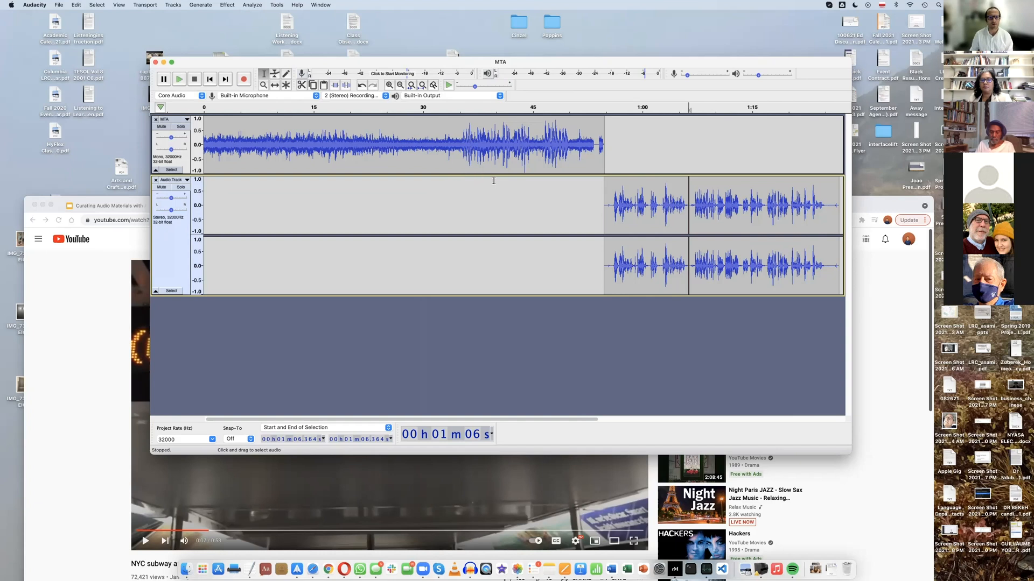
pyautogui.click(275, 85)
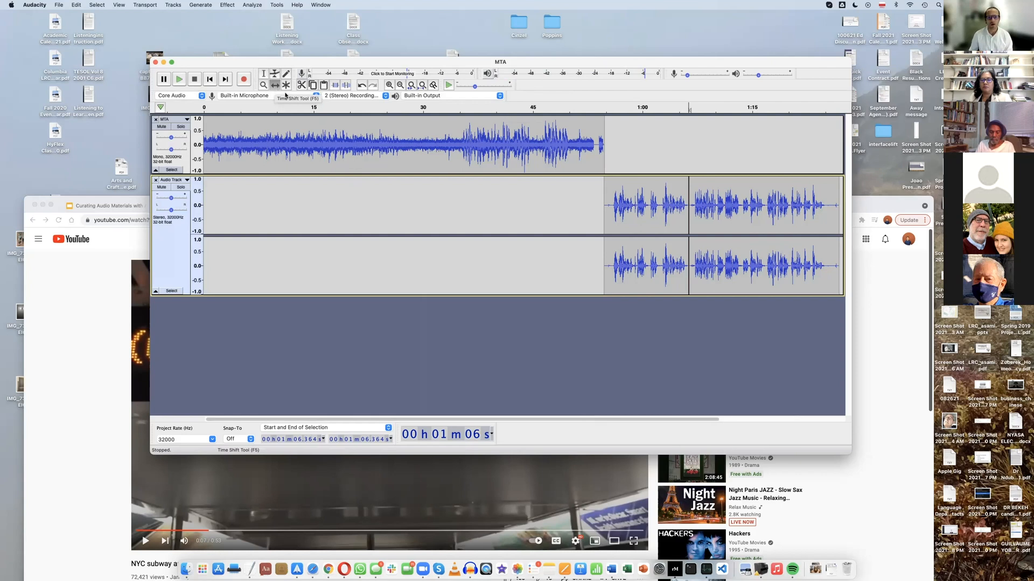
pyautogui.moveTo(618, 191); pyautogui.dragTo(205, 198)
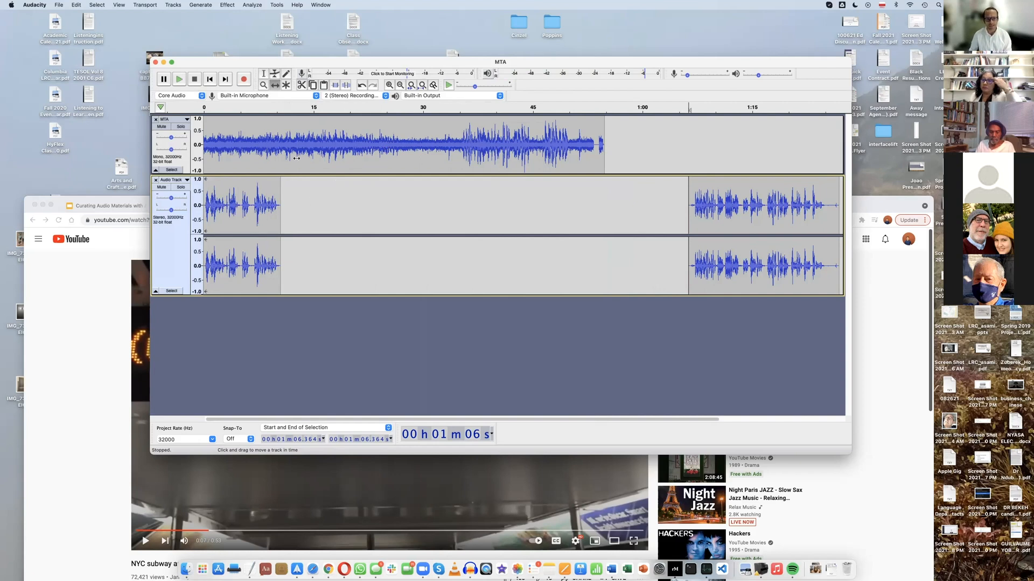
# Shift the MTA clip to begin where the first spoken part ends, and move the second spoken part to the MTA clip's end
pyautogui.hscroll(1, 303, 165)
pyautogui.hscroll(-1, 305, 166)
pyautogui.moveTo(313, 166); pyautogui.dragTo(391, 169)
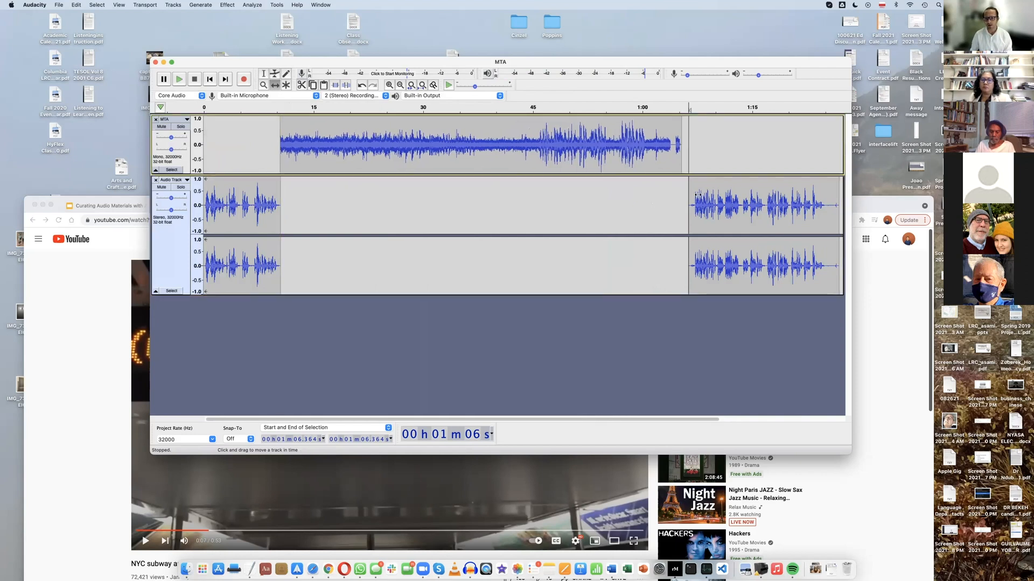
pyautogui.moveTo(699, 183); pyautogui.dragTo(693, 183)
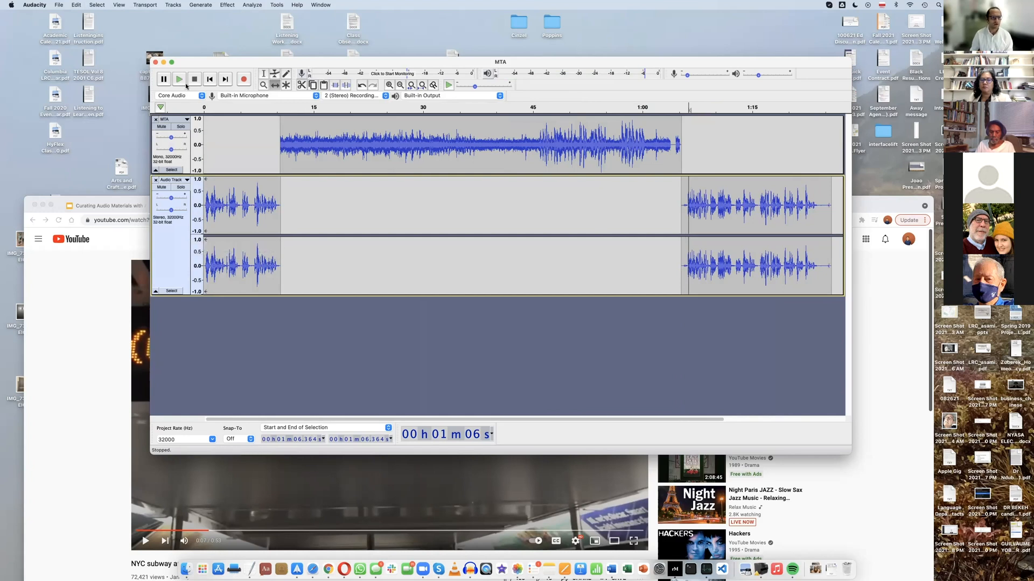
# Listen to the rearranged audio from the beginning through the first transition, and look over the available effects, including Noise Reduction
pyautogui.click(204, 105)
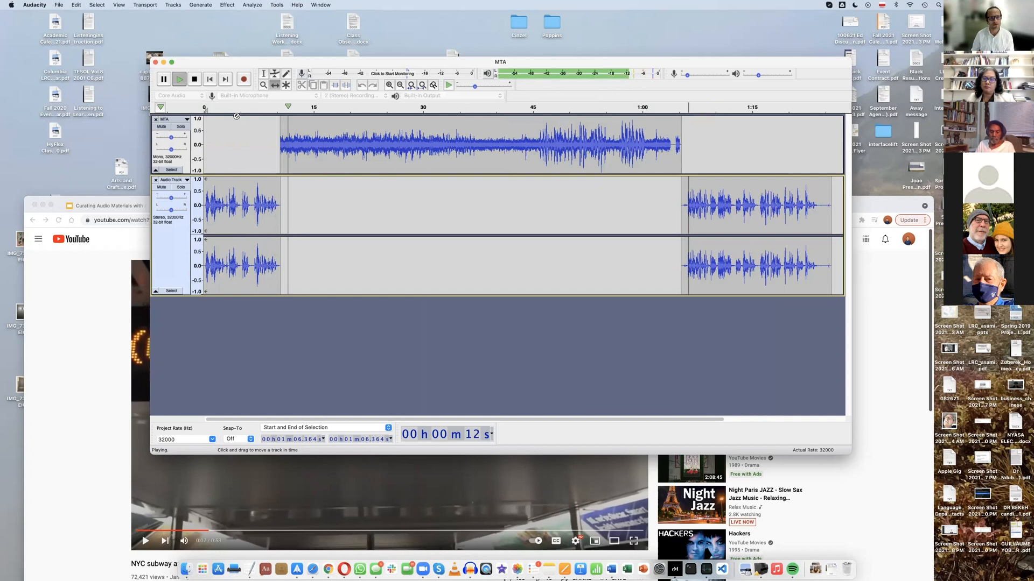
pyautogui.click(195, 80)
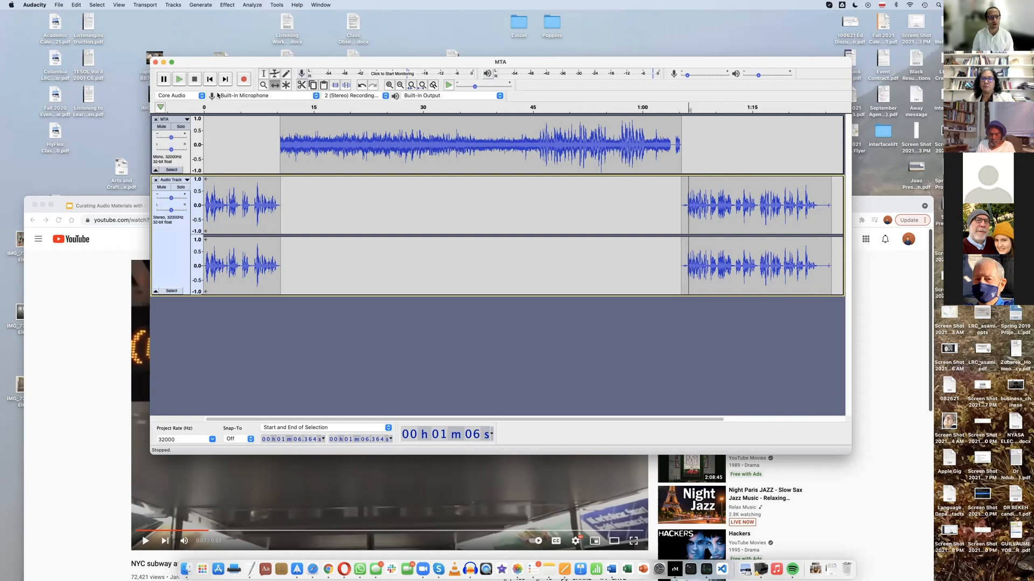
pyautogui.click(227, 6)
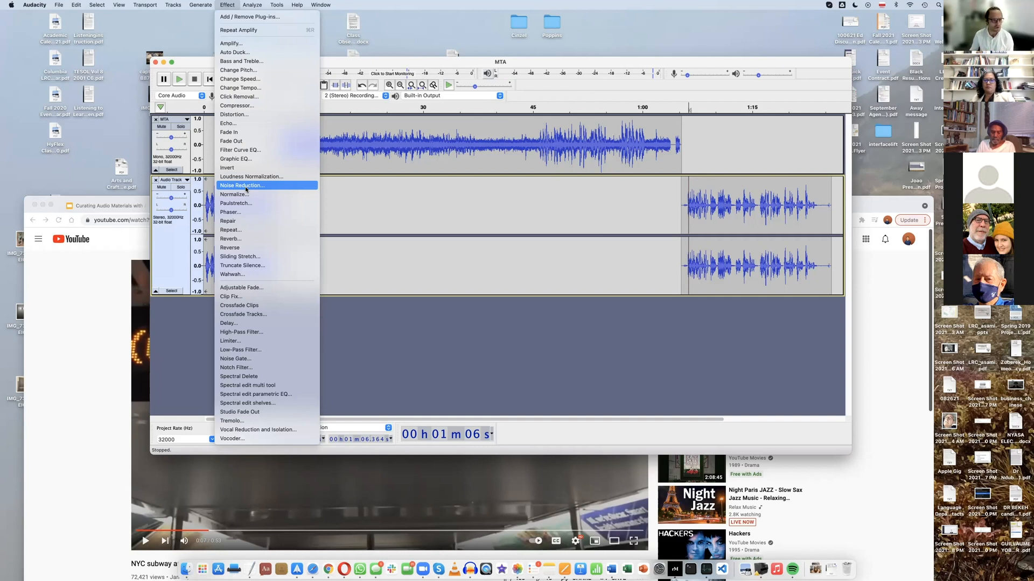
pyautogui.click(383, 198)
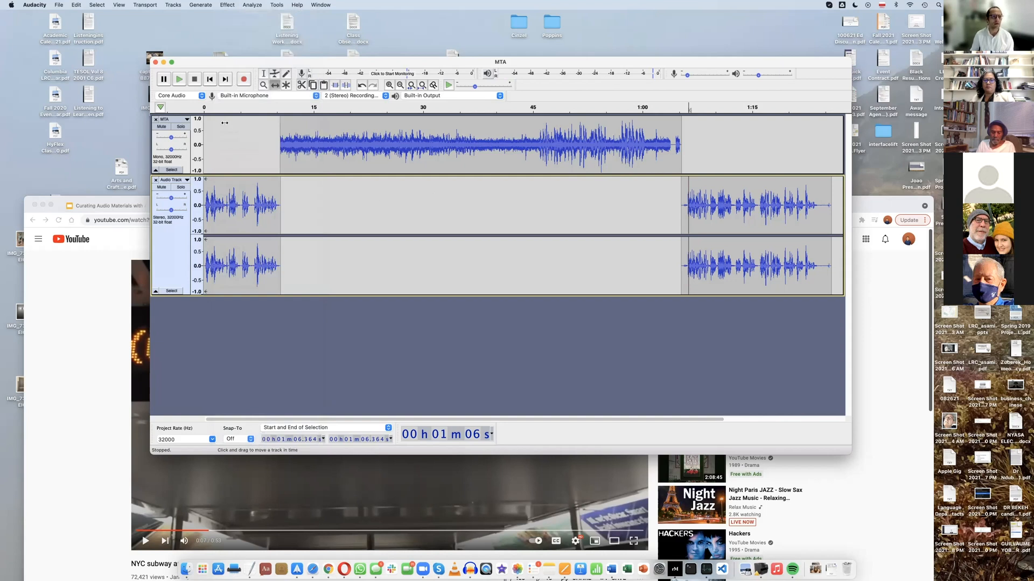
# Set up an MP3 export to the Desktop named Listening Task.mp3, with the preset quality Extreme, 220-260 kbps
pyautogui.click(59, 5)
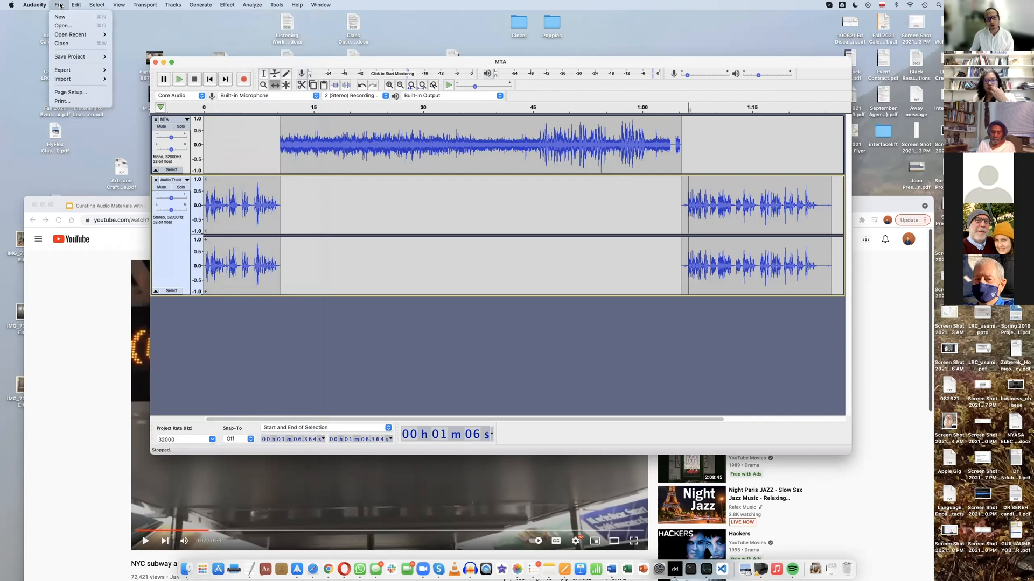
pyautogui.moveTo(71, 58)
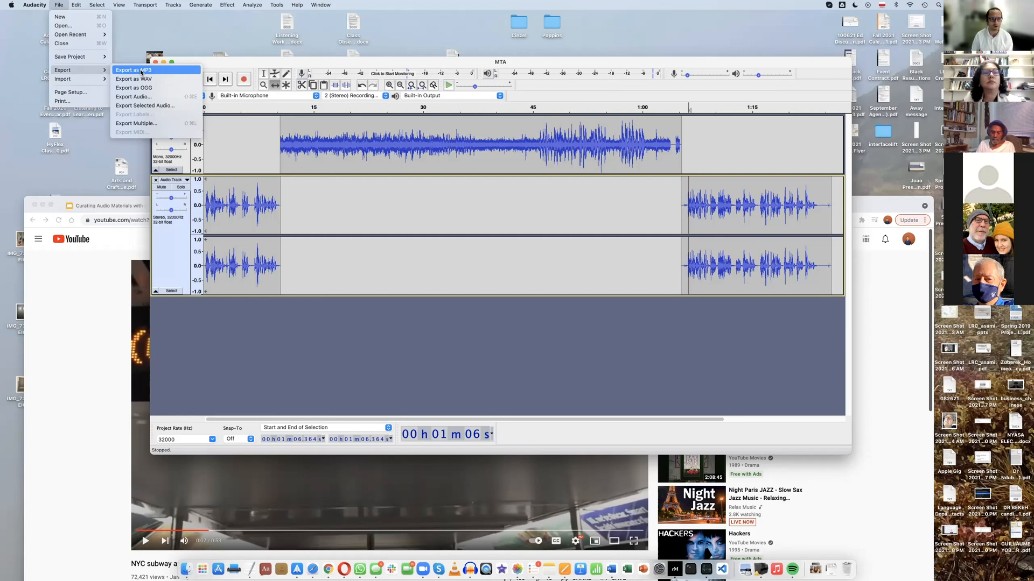
pyautogui.click(141, 72)
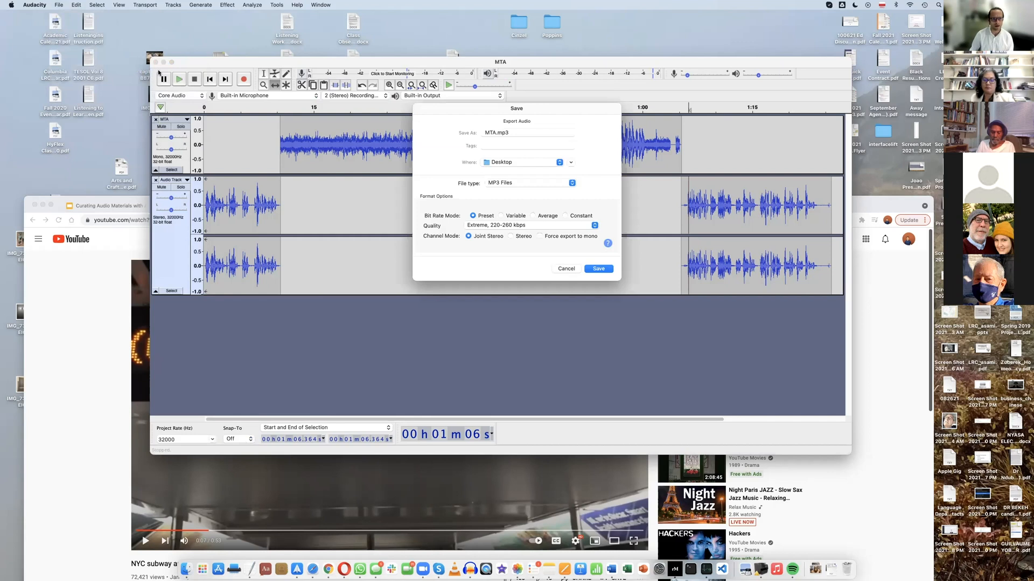
pyautogui.click(493, 133)
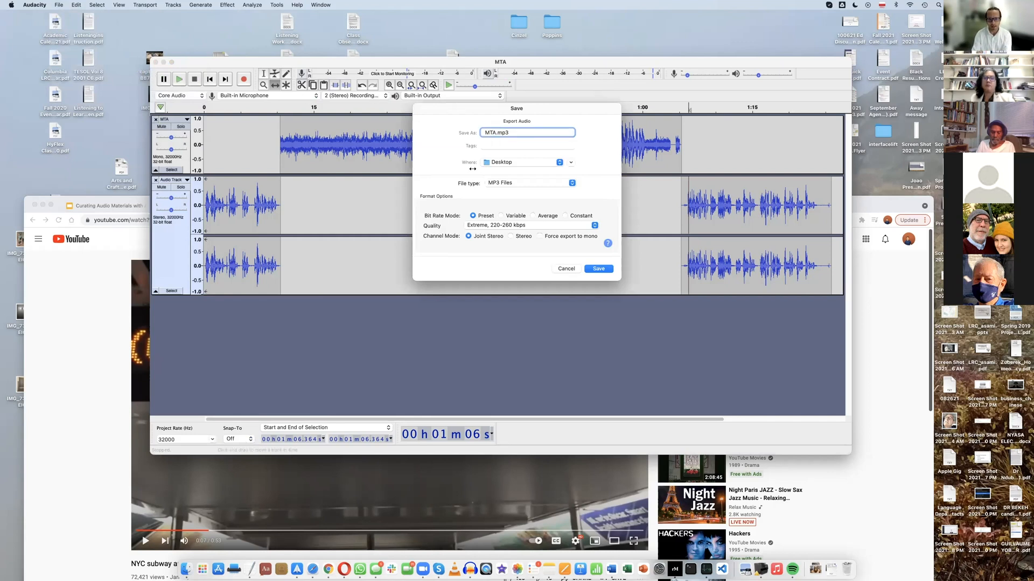
pyautogui.press('BackSpace')
pyautogui.press('BackSpace')
pyautogui.press('BackSpace')
pyautogui.write('Listen')
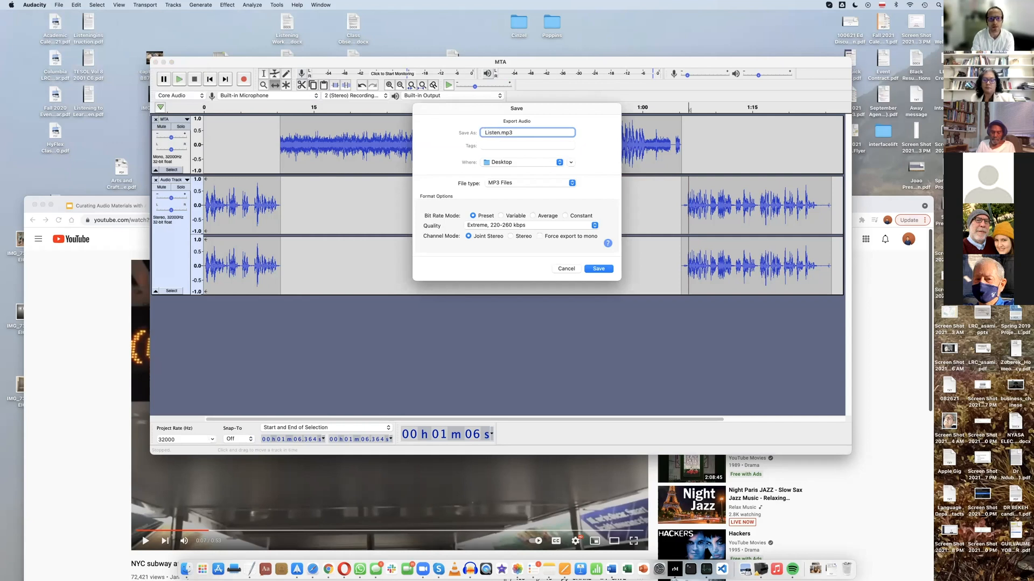
pyautogui.write('ing Task')
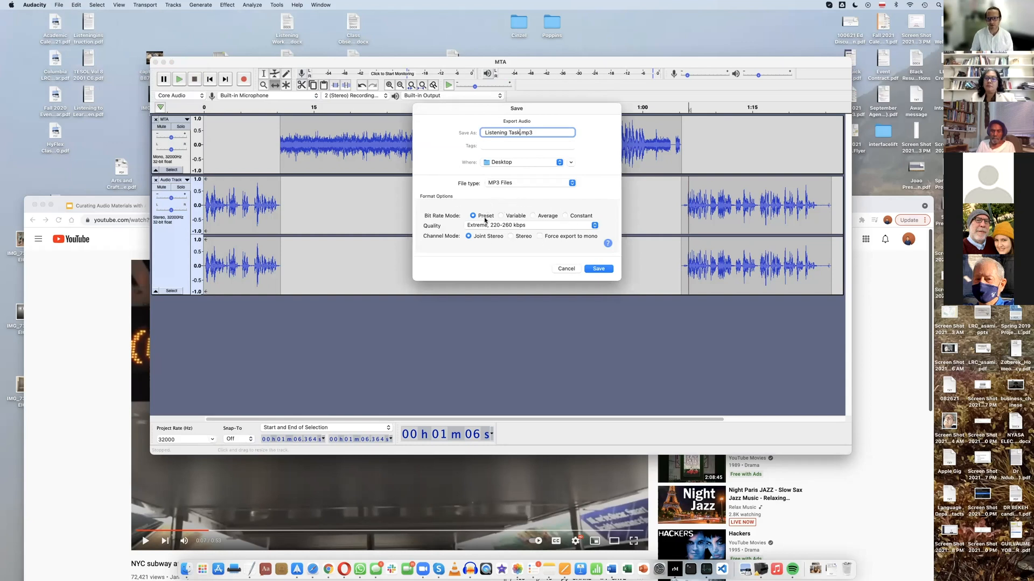
pyautogui.click(596, 228)
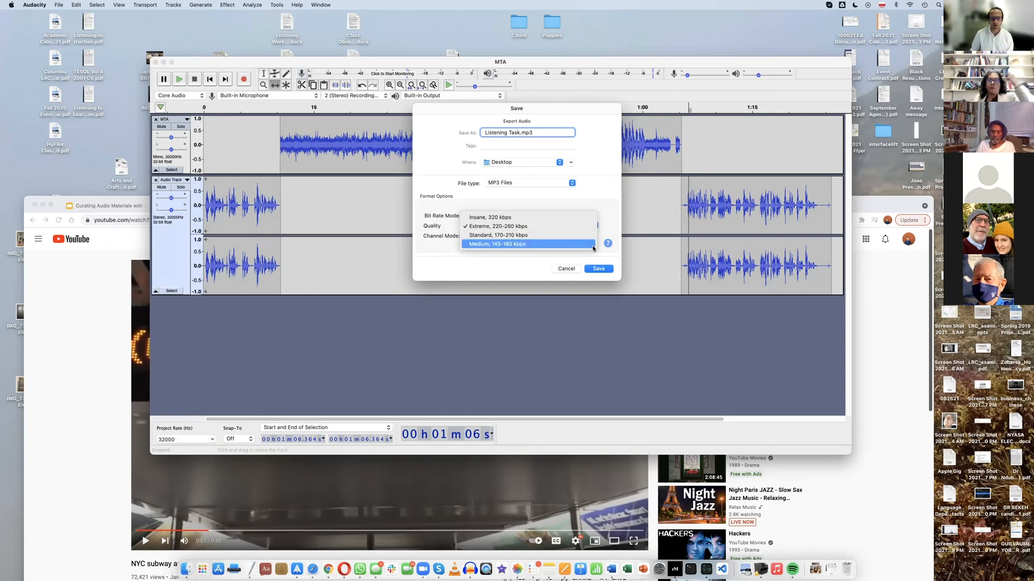
pyautogui.click(586, 227)
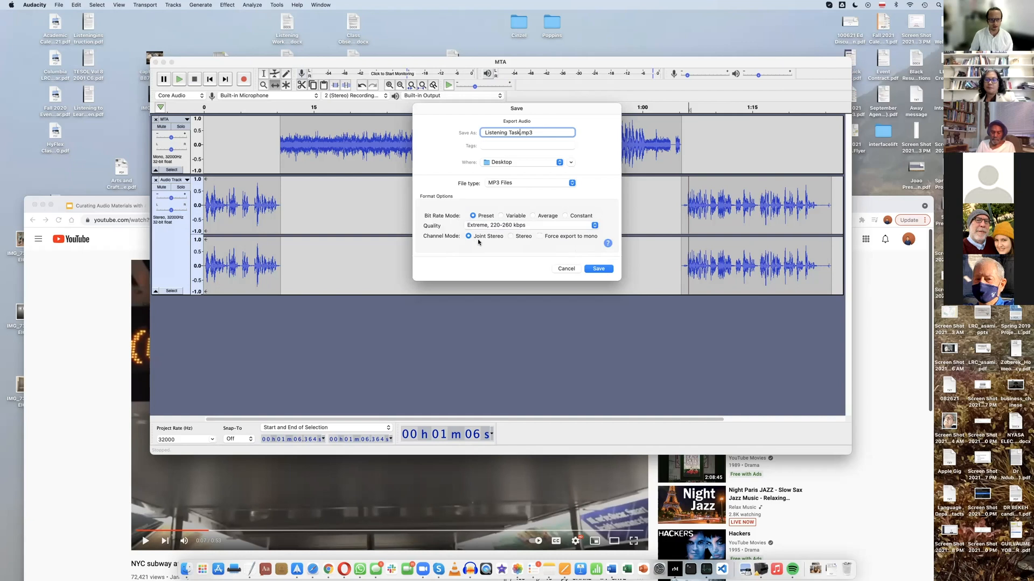
# Save the MP3 export and accept mixing the tracks down to one stereo file, choosing not to show that warning again
pyautogui.click(595, 269)
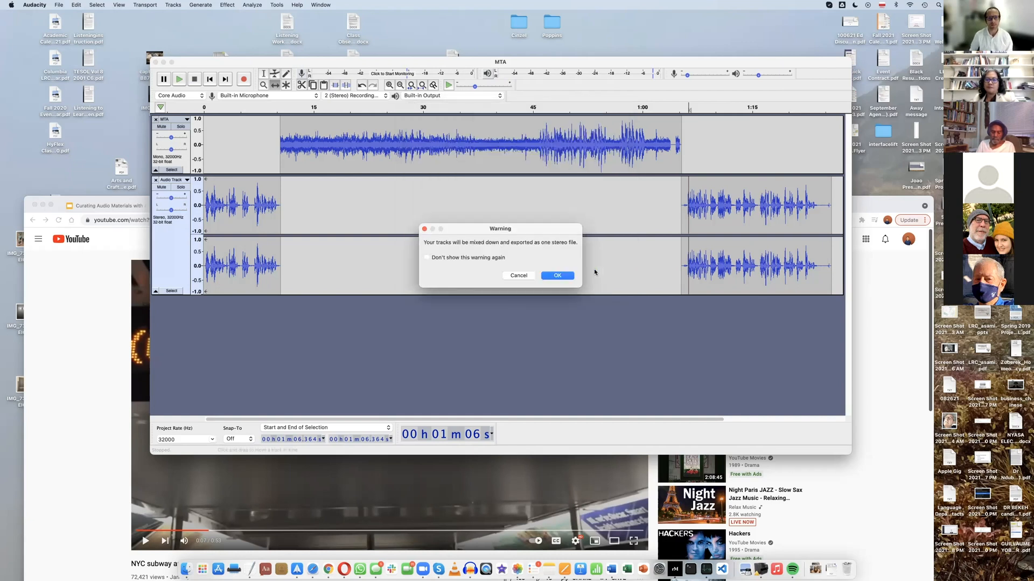
pyautogui.click(428, 259)
pyautogui.click(557, 276)
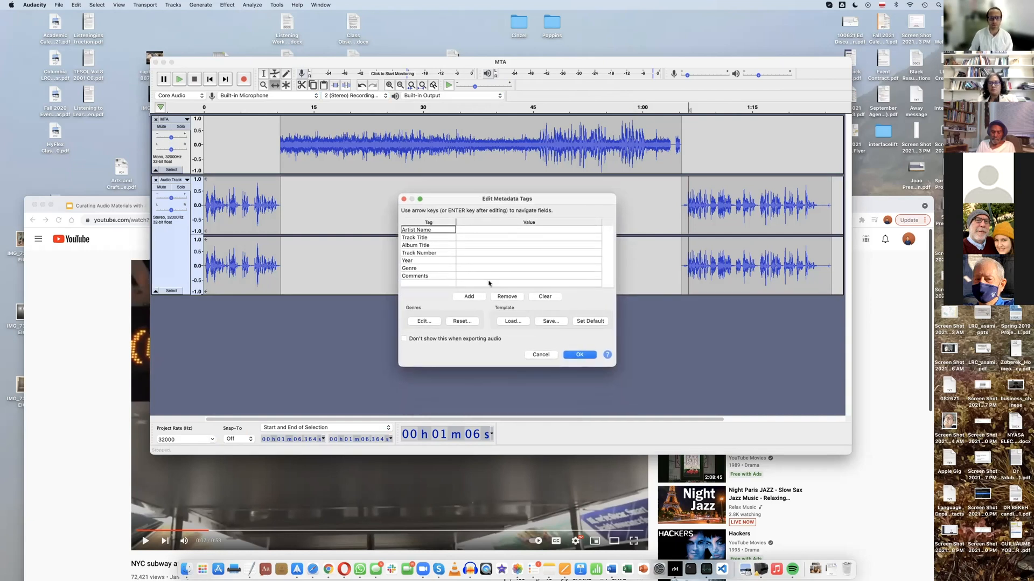
# Enter the author's full name as the Artist Name in the export's metadata tags
pyautogui.click(476, 230)
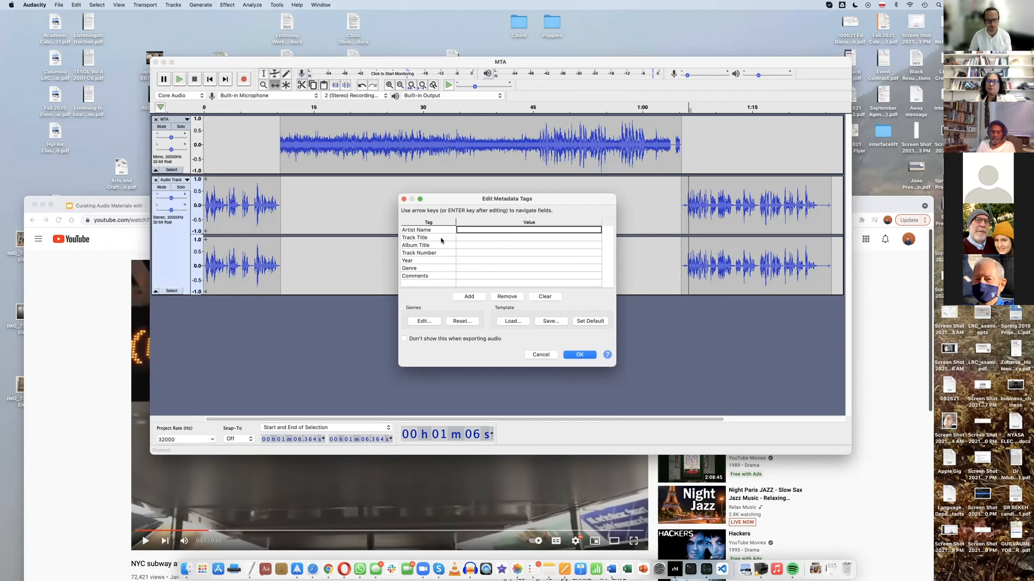
pyautogui.click(477, 230)
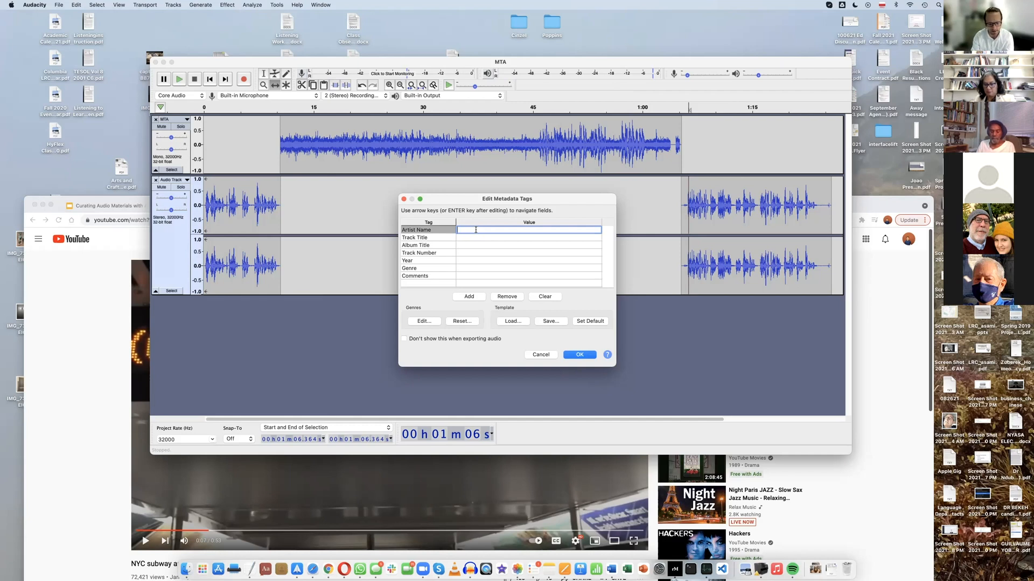
pyautogui.write('Simon Zubke')
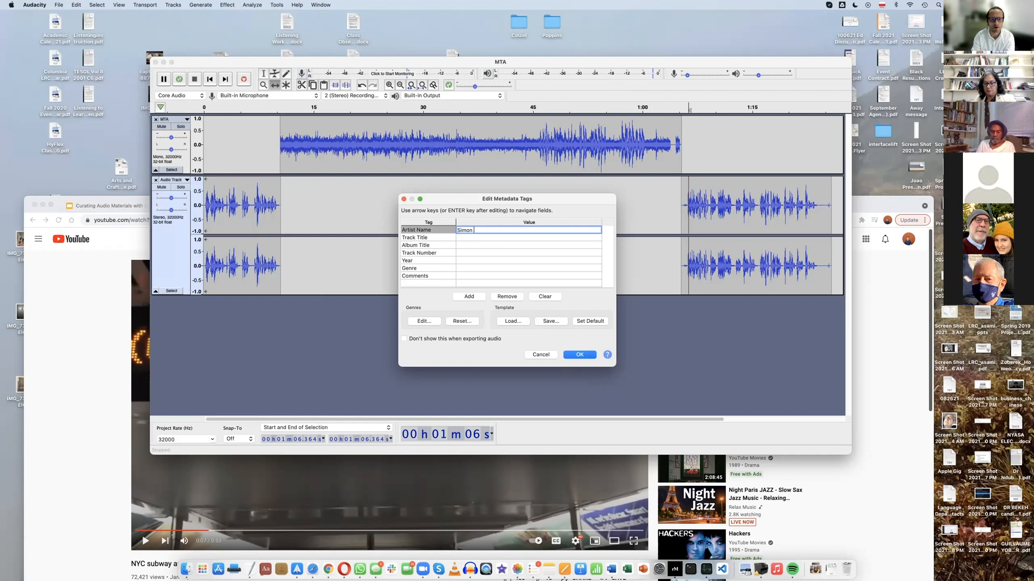
pyautogui.press('BackSpace')
pyautogui.write('erek')
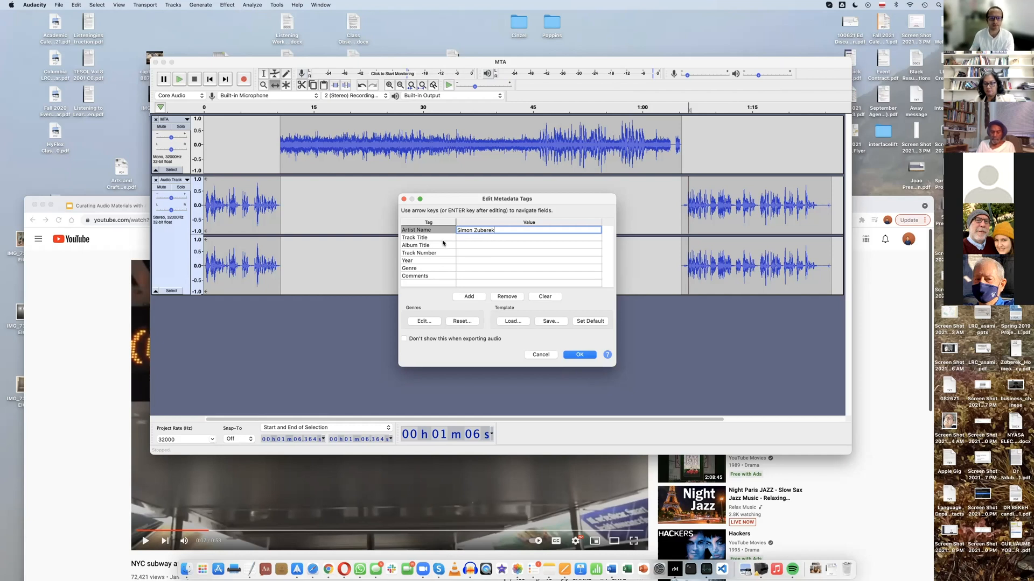
# Set the Track Title to Task 1 and the Year to 2021 in the export's metadata tags
pyautogui.press('Return')
pyautogui.write('Task 1')
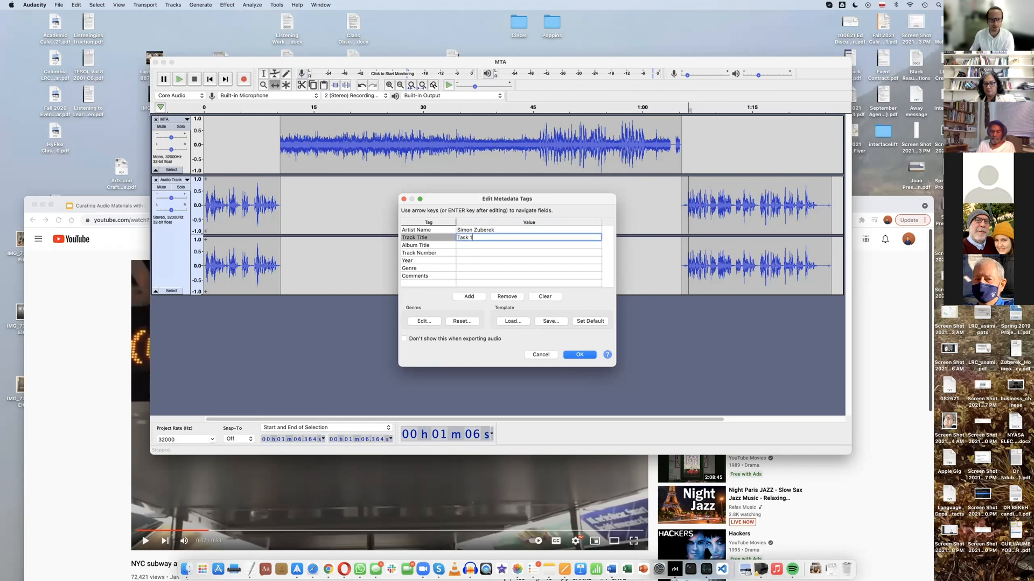
pyautogui.click(463, 262)
pyautogui.write('2021')
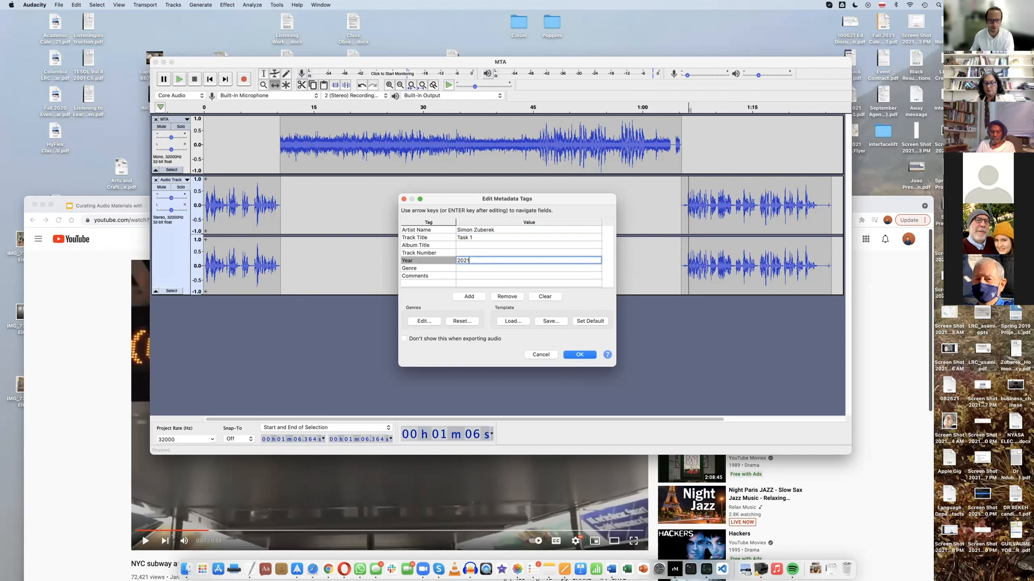
# Set the Genre to ESL in the metadata tags and accept them to finish the MP3 export
pyautogui.click(461, 270)
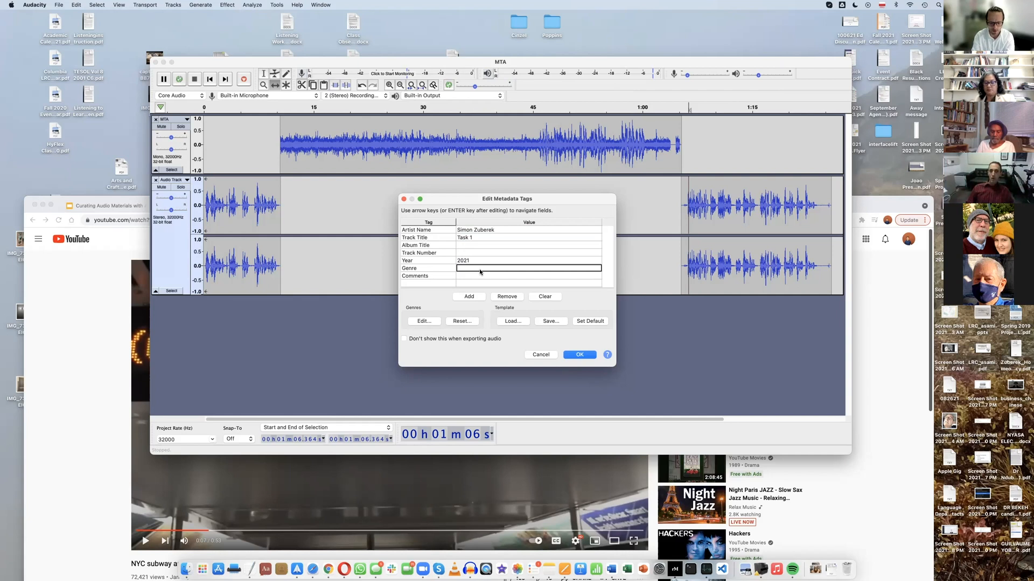
pyautogui.write('ESL')
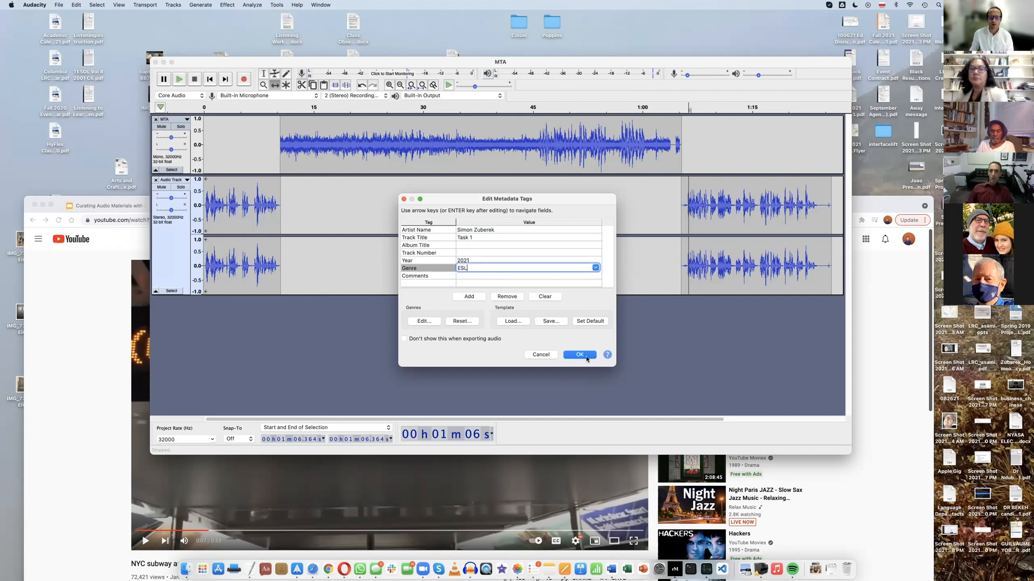
pyautogui.press('Return')
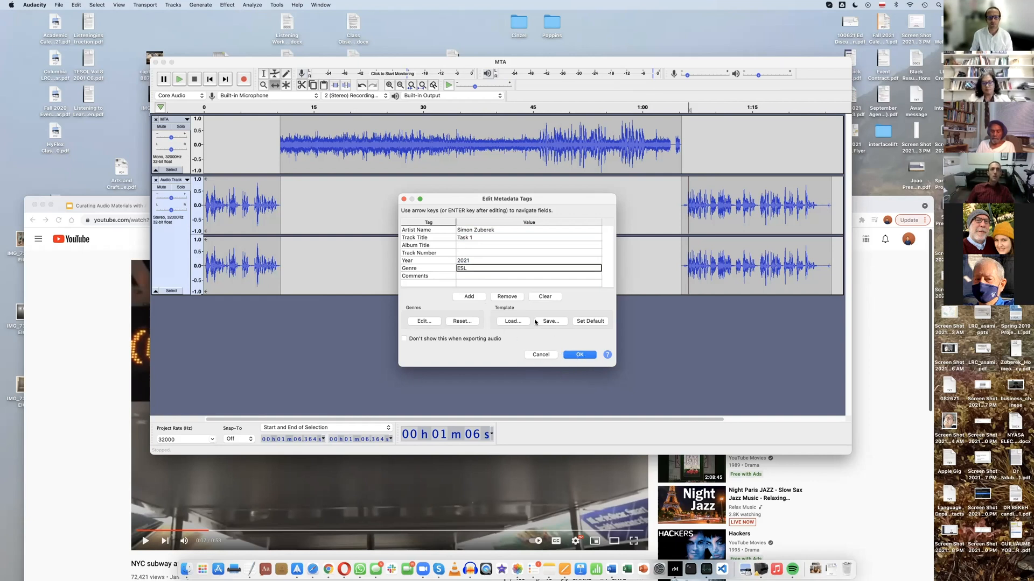
pyautogui.click(575, 355)
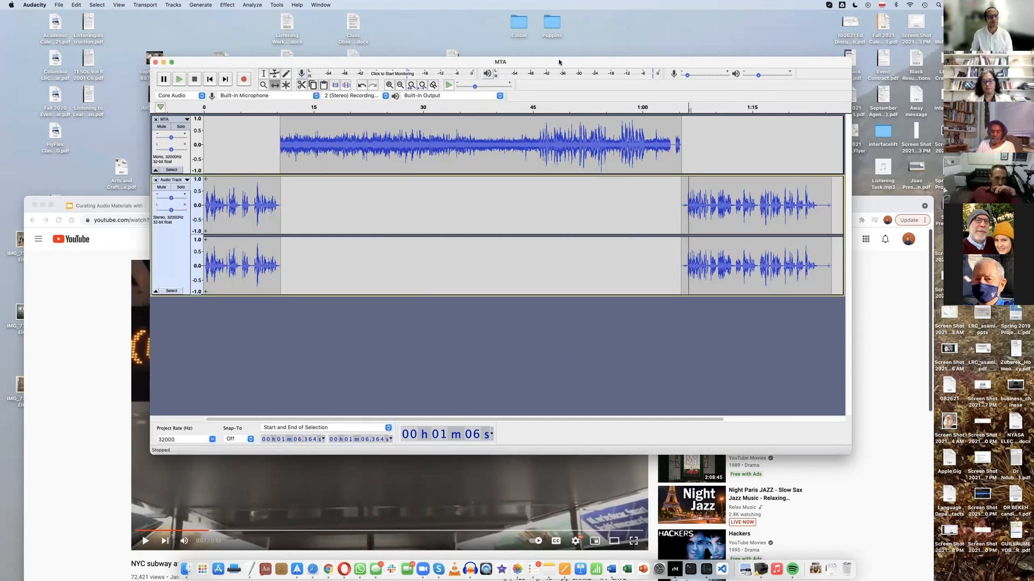
# Move the Audacity and browser windows aside to uncover the desktop and select the exported Listening Task.mp3 file
pyautogui.moveTo(559, 62); pyautogui.dragTo(501, 54)
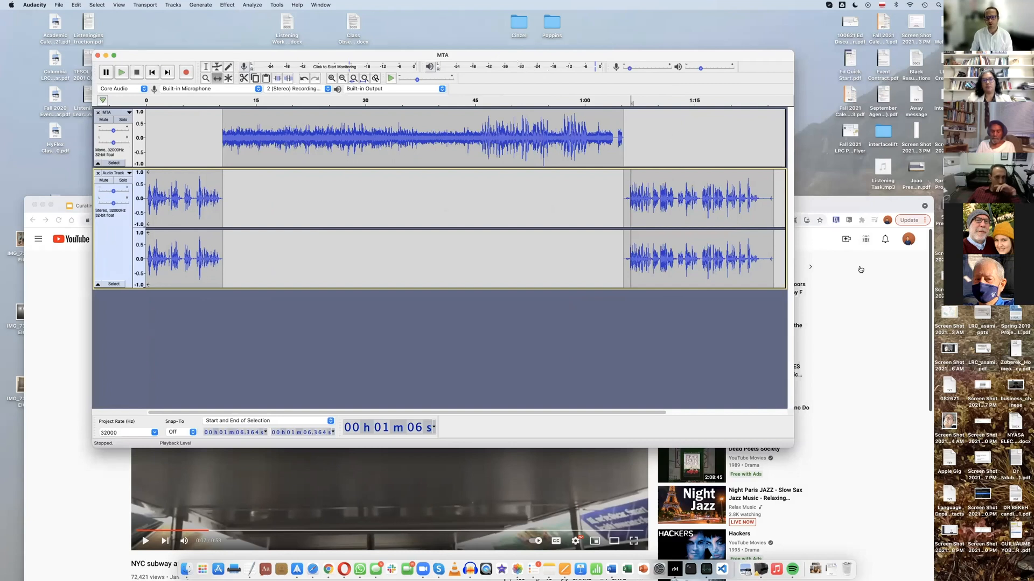
pyautogui.moveTo(820, 201); pyautogui.dragTo(628, 191)
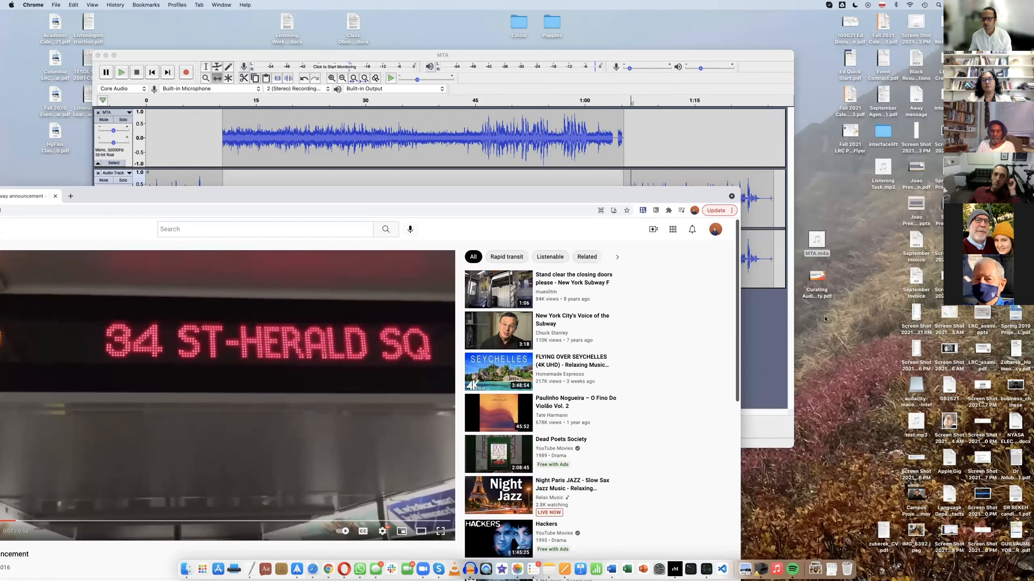
pyautogui.click(881, 166)
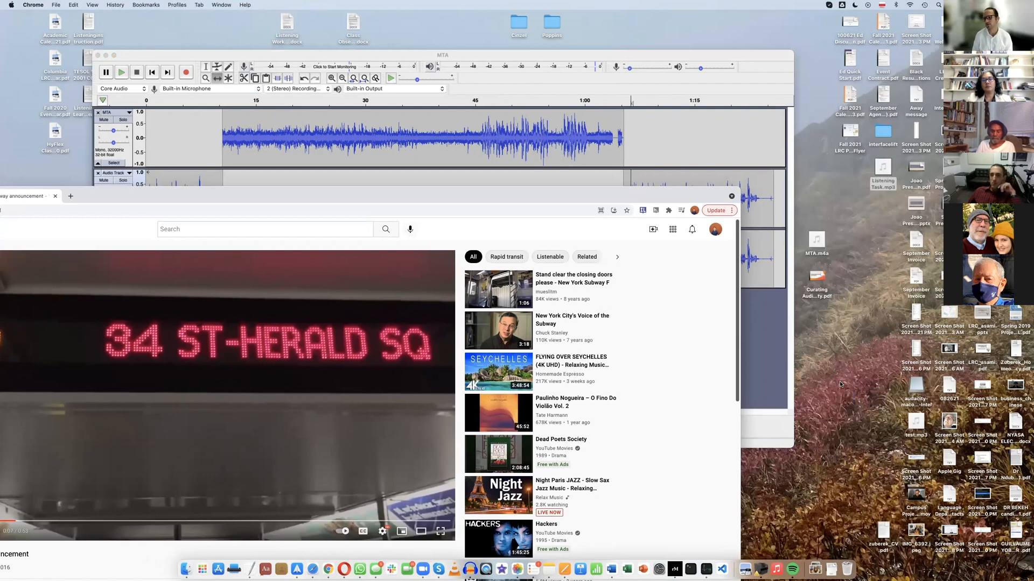
# Bring the Chrome window back into full view and show the Summary slide of the Curating Audio Materials with Audacity presentation
pyautogui.doubleClick(661, 196)
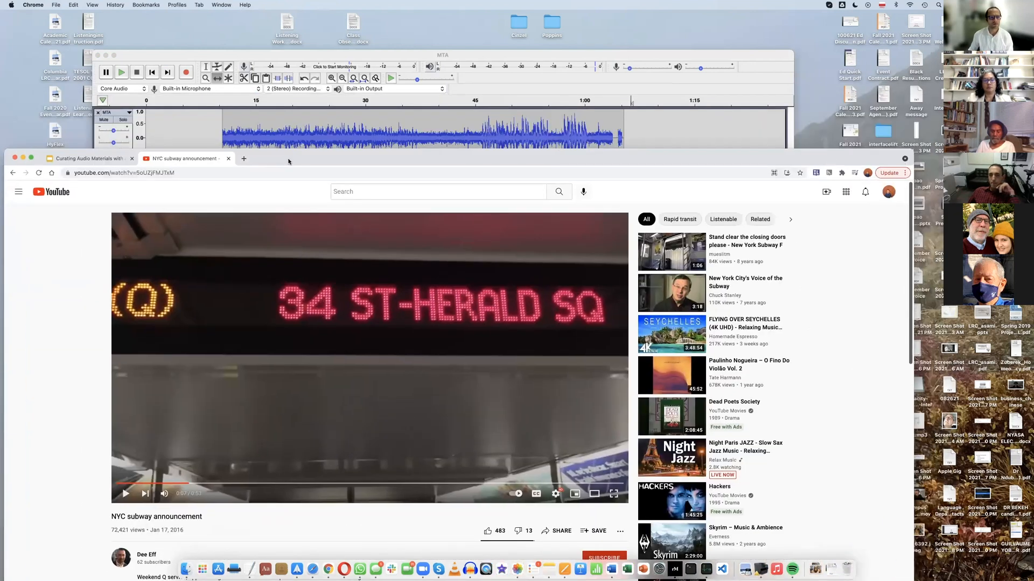
pyautogui.moveTo(345, 157); pyautogui.dragTo(350, 113)
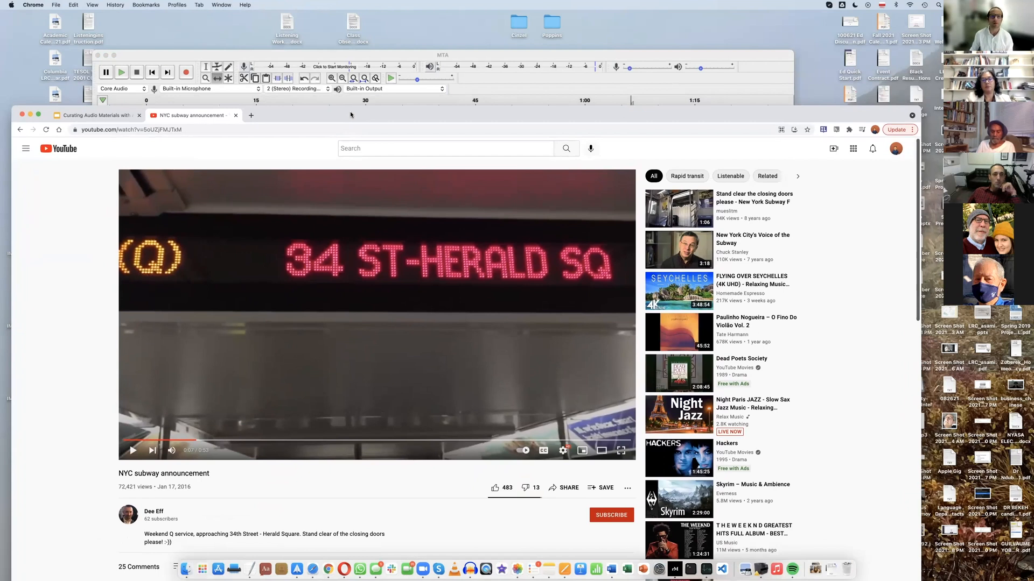
pyautogui.moveTo(348, 92); pyautogui.dragTo(350, 39)
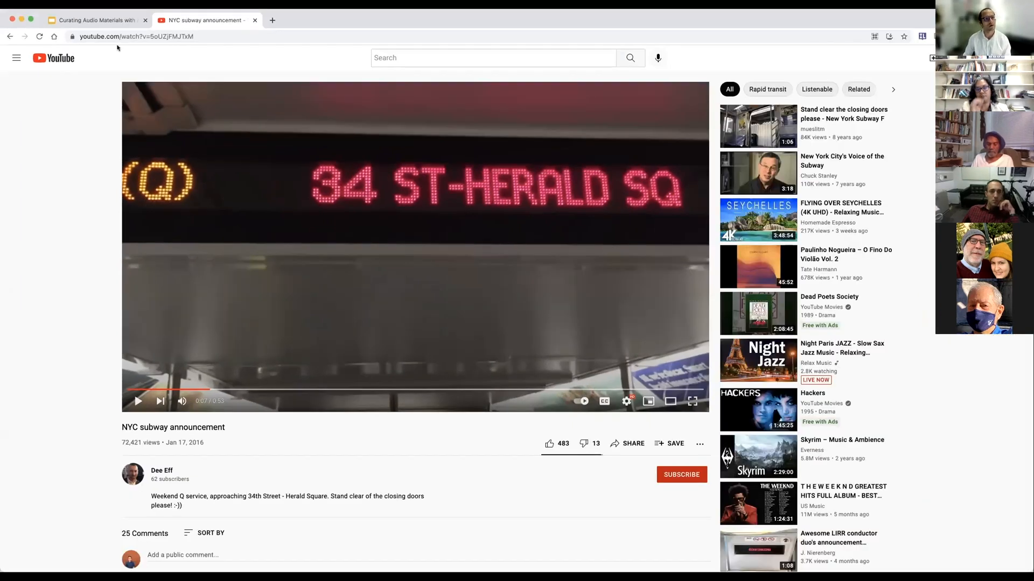
pyautogui.click(100, 20)
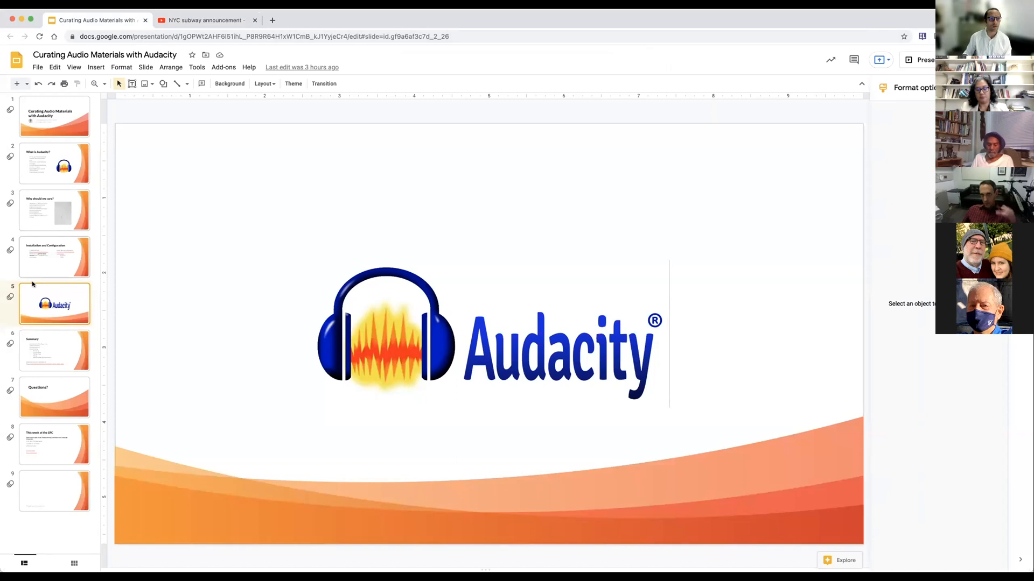
pyautogui.click(43, 348)
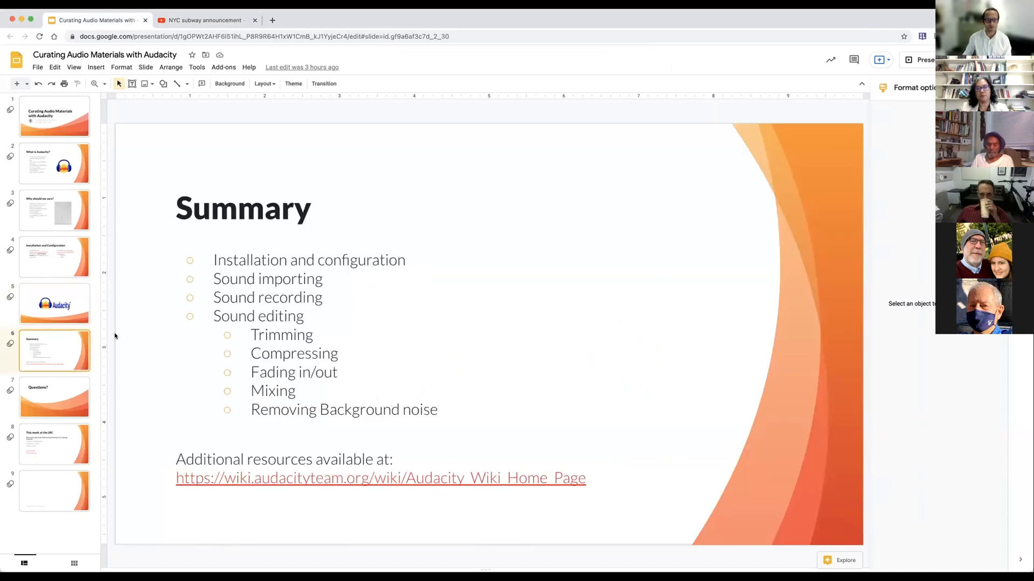